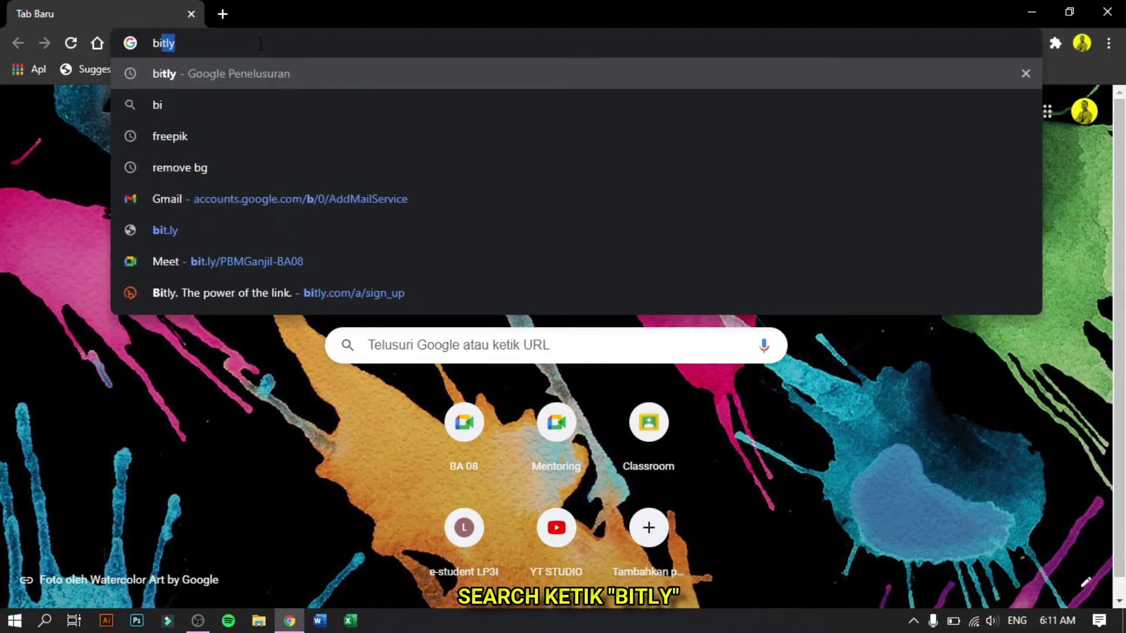
# - Search the web for "bitly" and open the Bitly URL shortener website from the results
pyautogui.write('y')
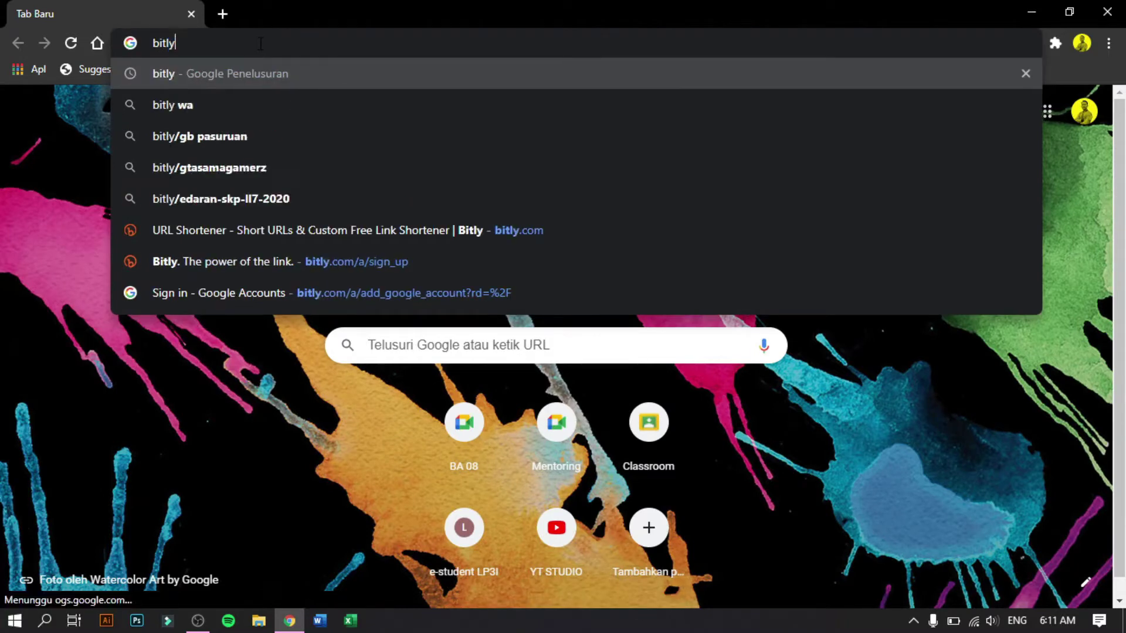
pyautogui.press('Return')
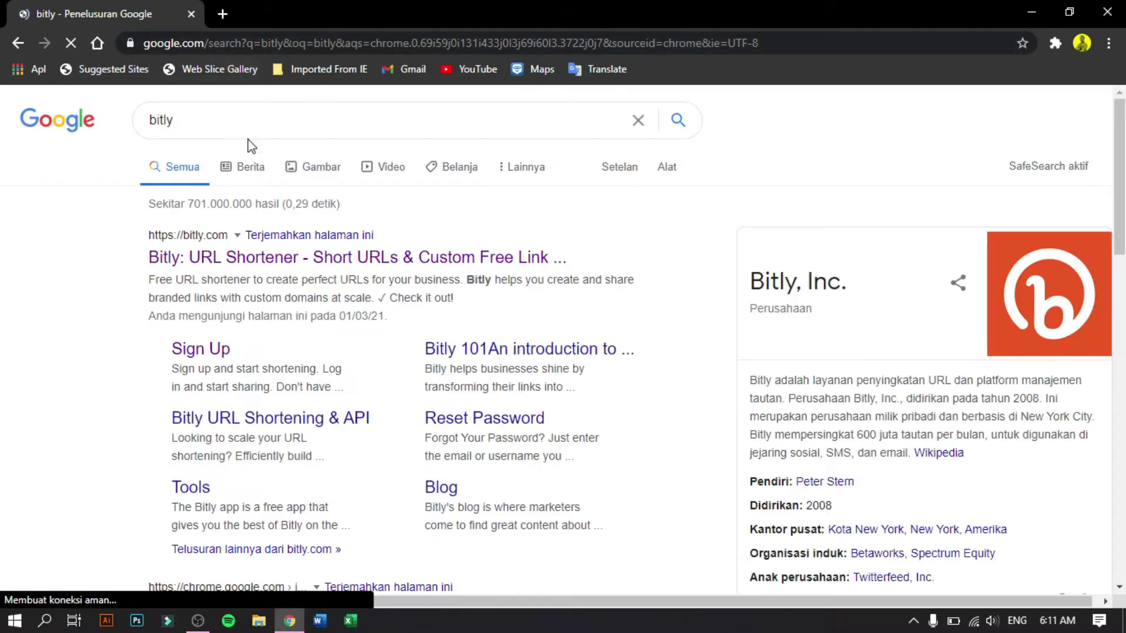
pyautogui.click(369, 258)
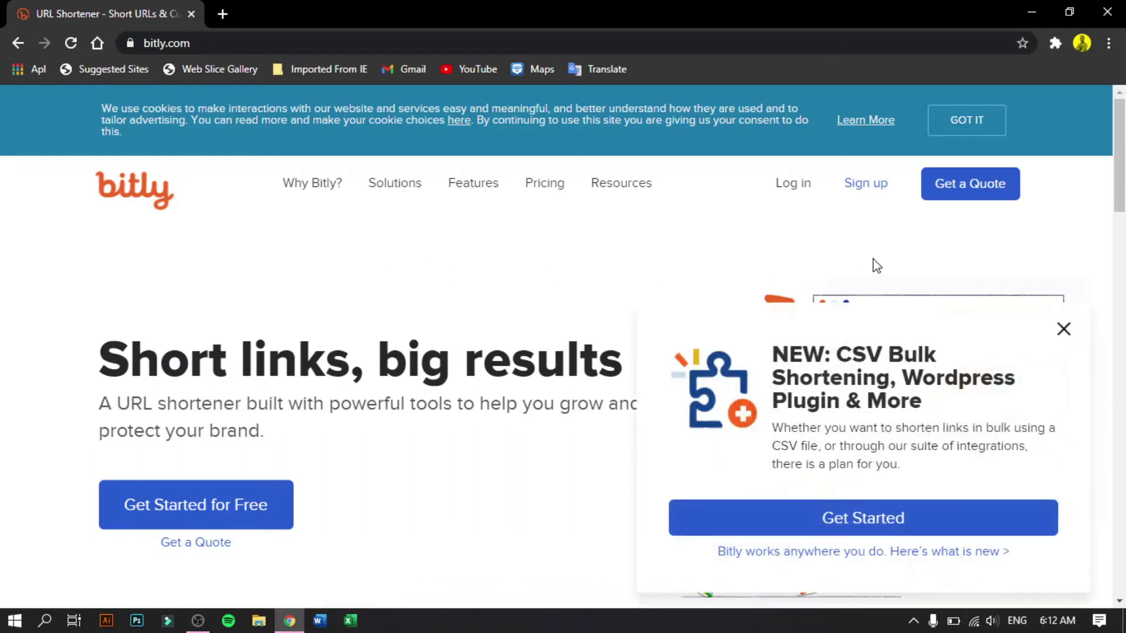
# - Go to the Bitly sign-up form for the free plan by way of the pricing page
pyautogui.click(870, 194)
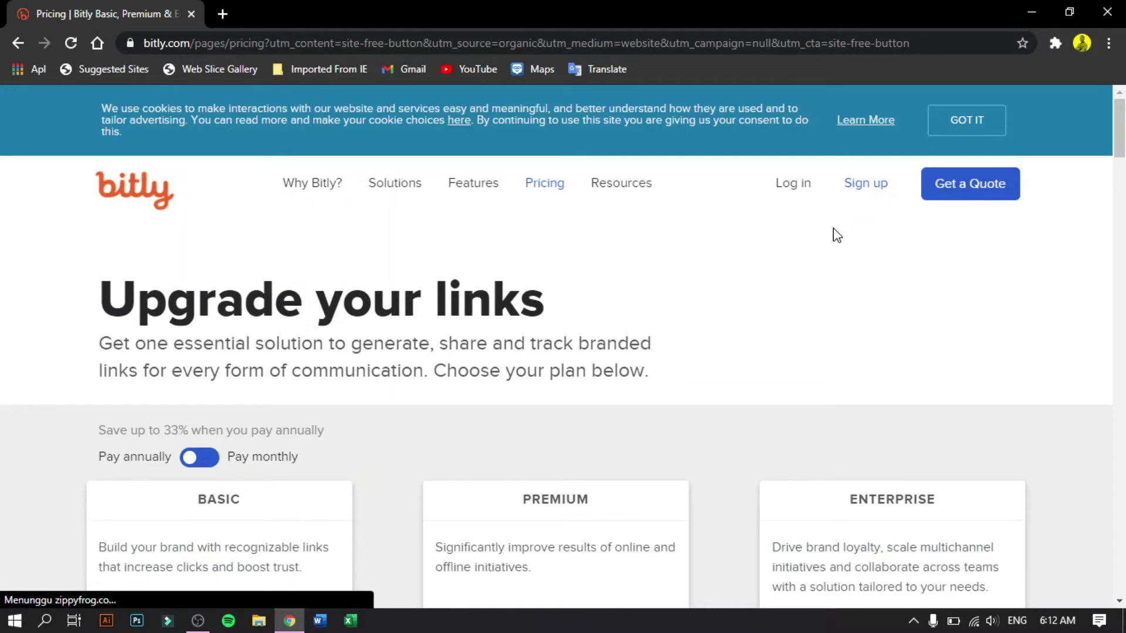
pyautogui.scroll(-8, 837, 235)
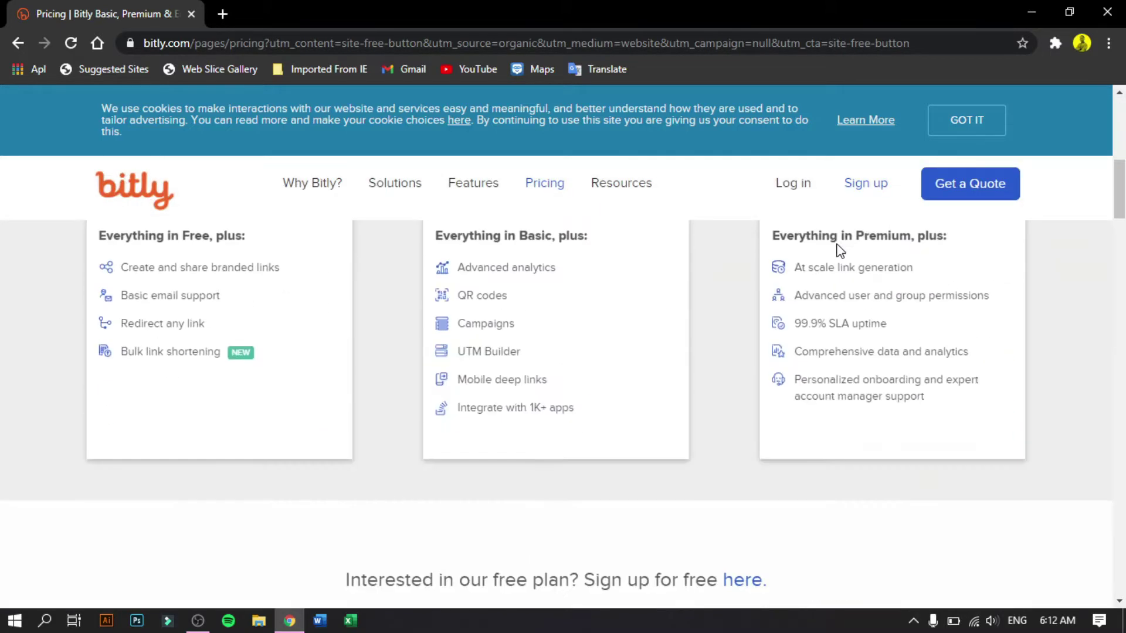
pyautogui.scroll(-5, 840, 250)
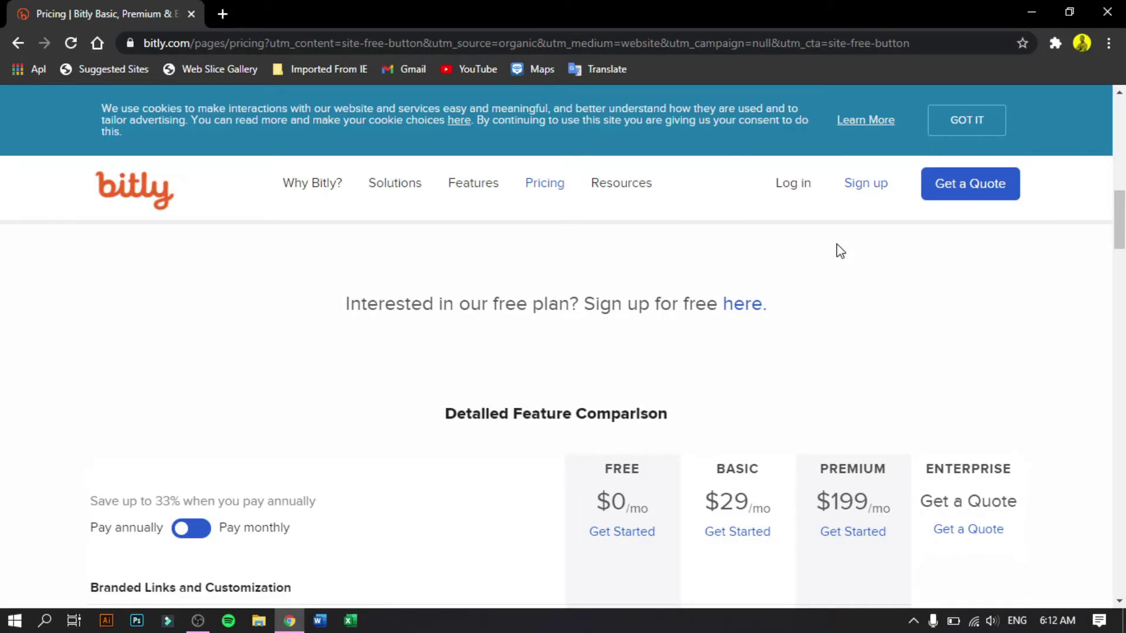
pyautogui.click(743, 311)
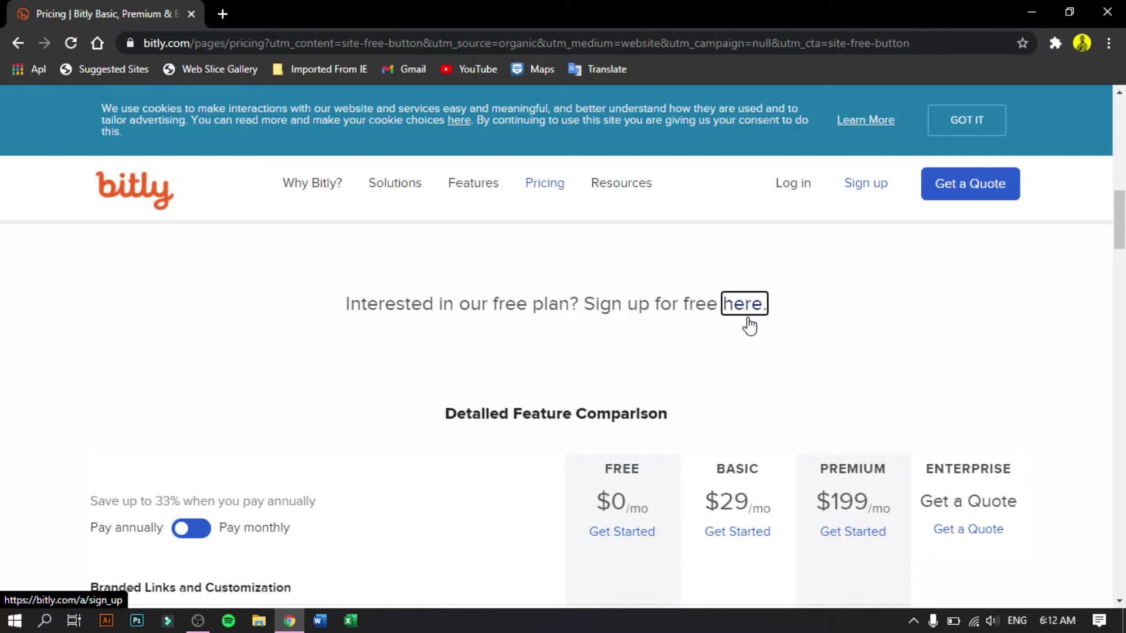
pyautogui.scroll(-5, 866, 350)
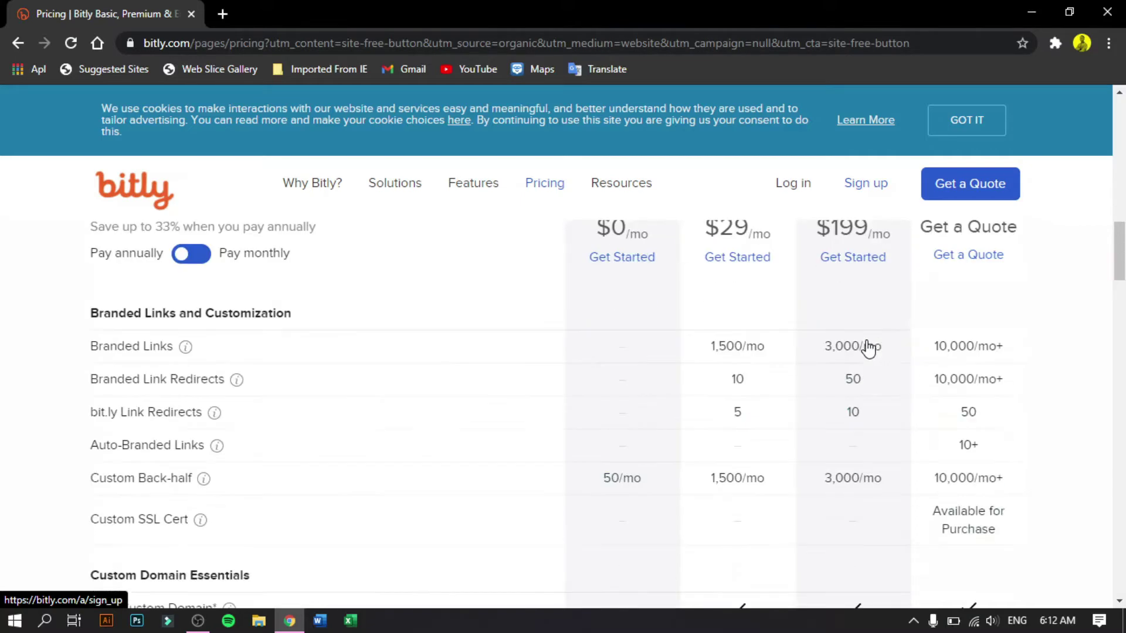
pyautogui.scroll(-5, 867, 345)
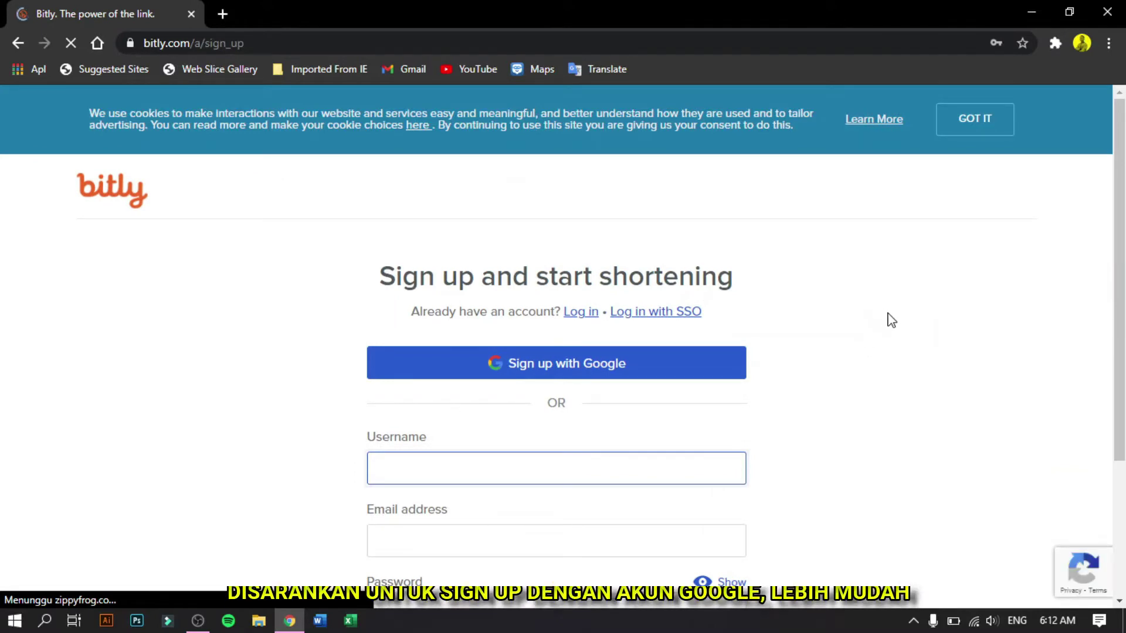
# - Sign up with Google using the third listed account and create a new Bitly account linked to it
pyautogui.scroll(-3, 799, 349)
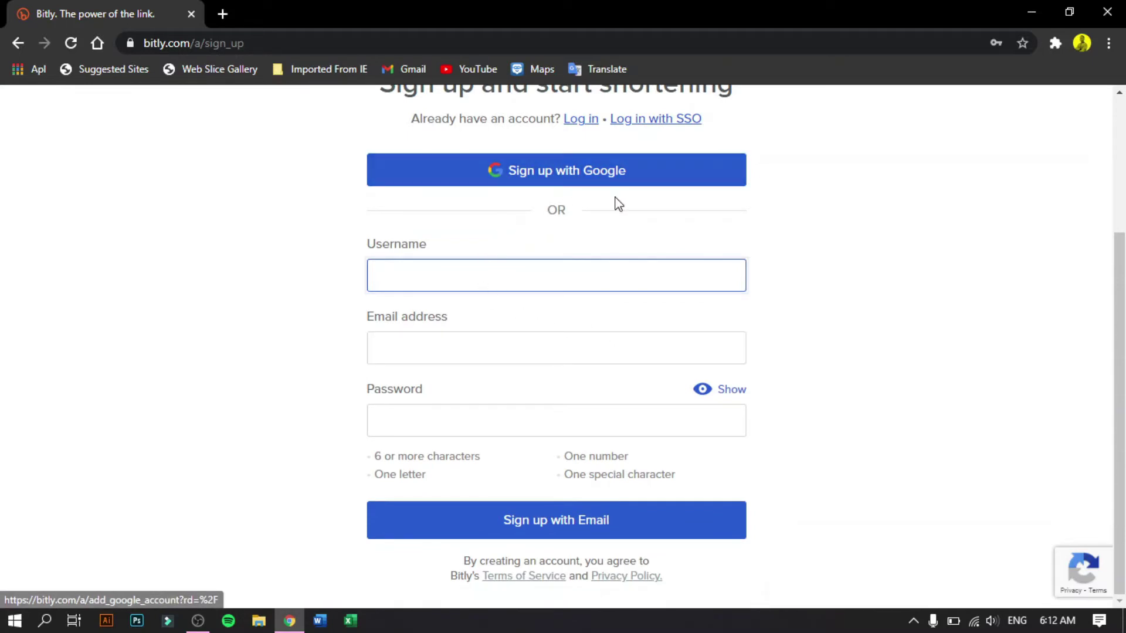
pyautogui.click(684, 182)
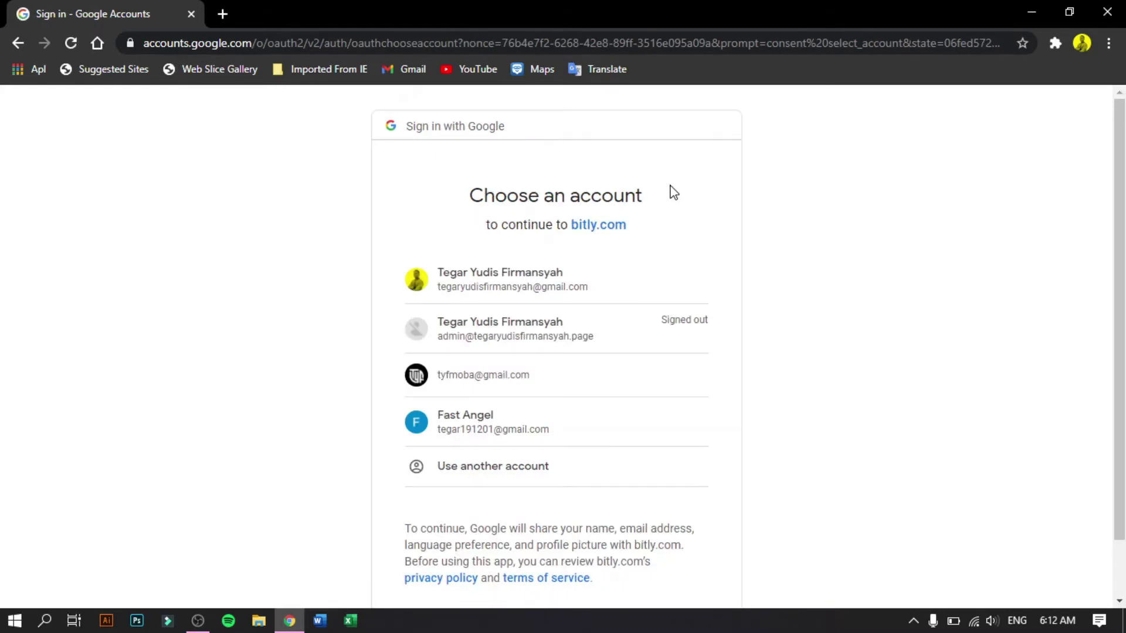
pyautogui.click(580, 396)
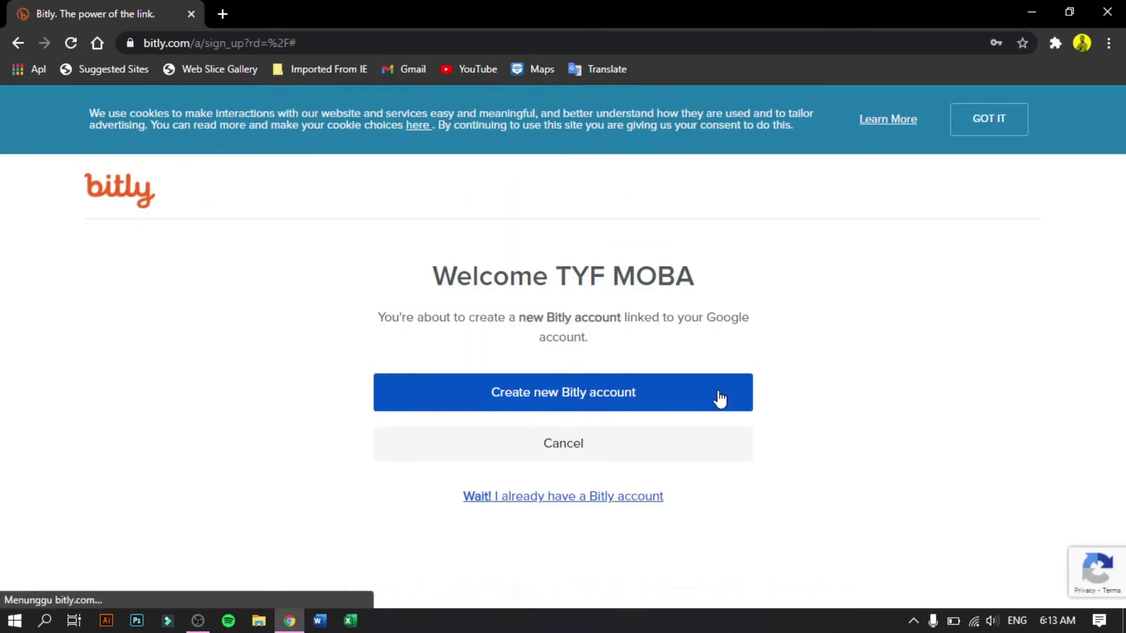
pyautogui.click(666, 402)
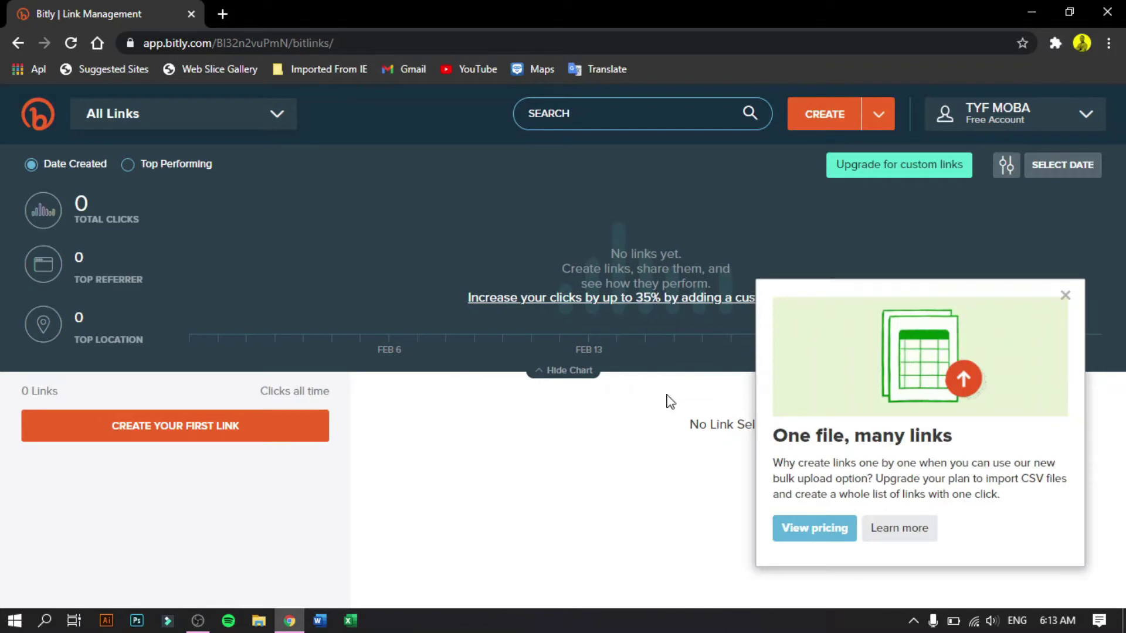
# - Dismiss the bulk-upload promotion and start a new link, checking the domain choices while keeping bit.ly
pyautogui.click(1064, 297)
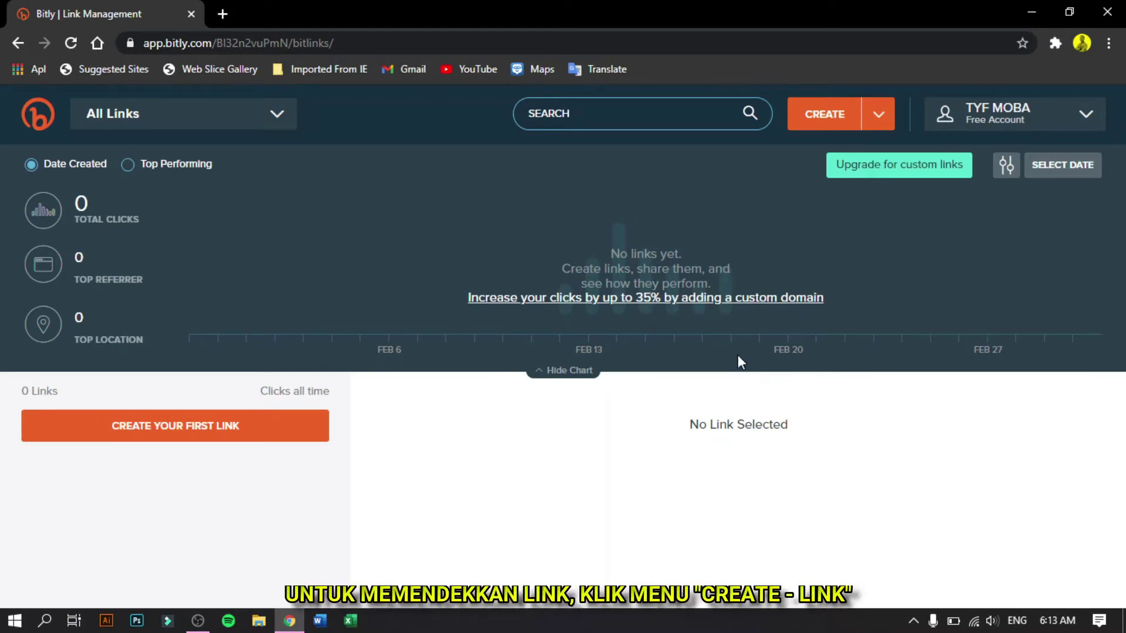
pyautogui.click(880, 114)
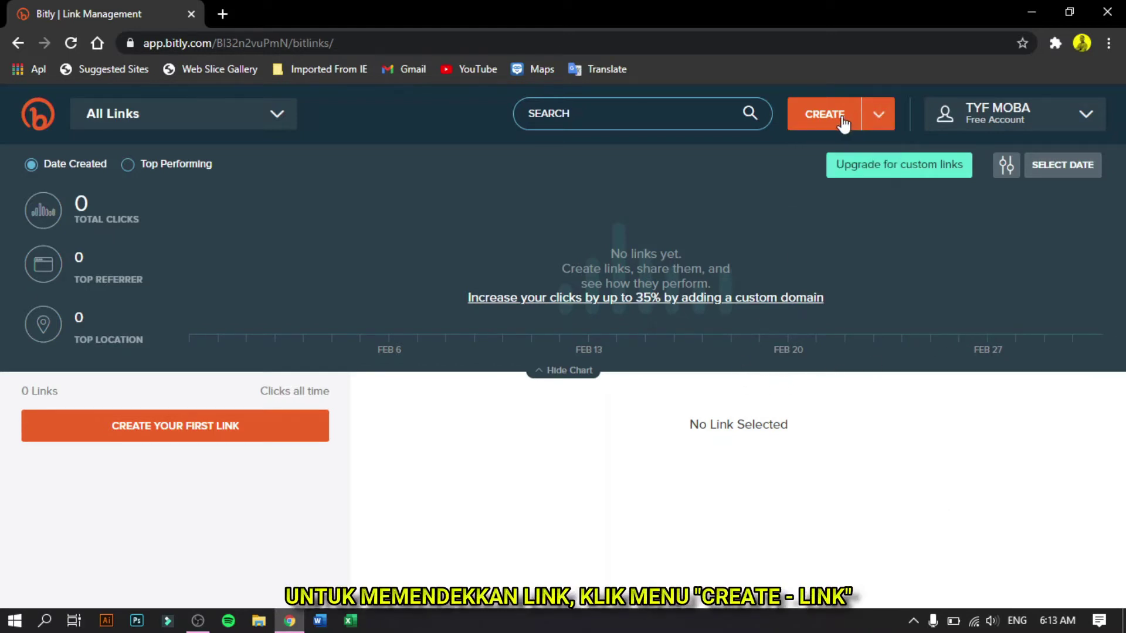
pyautogui.moveTo(889, 116)
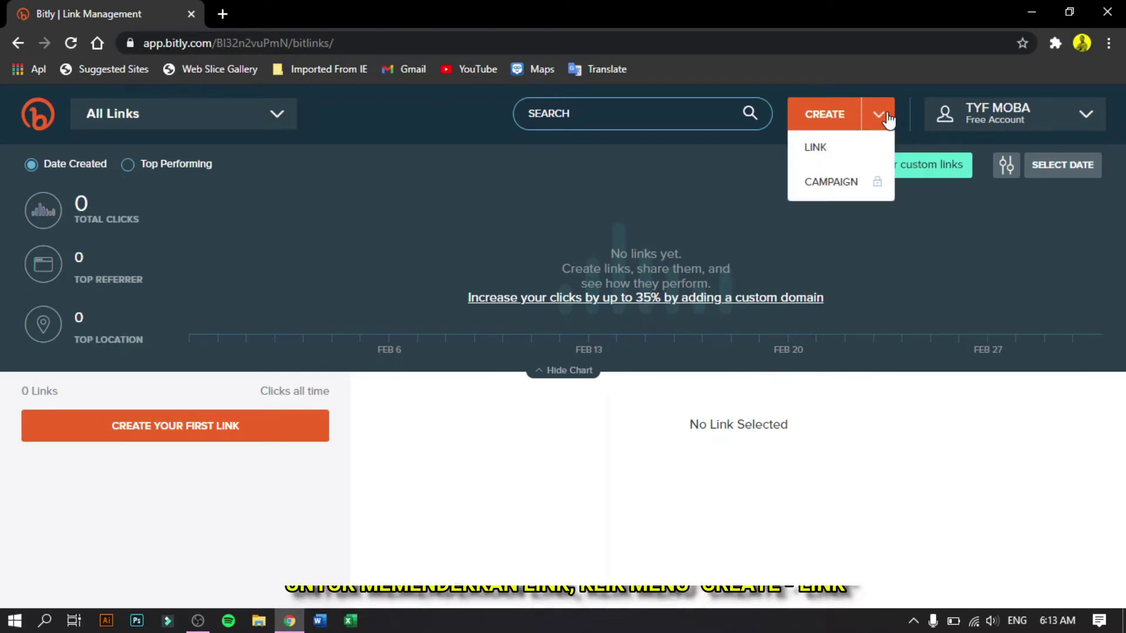
pyautogui.click(877, 157)
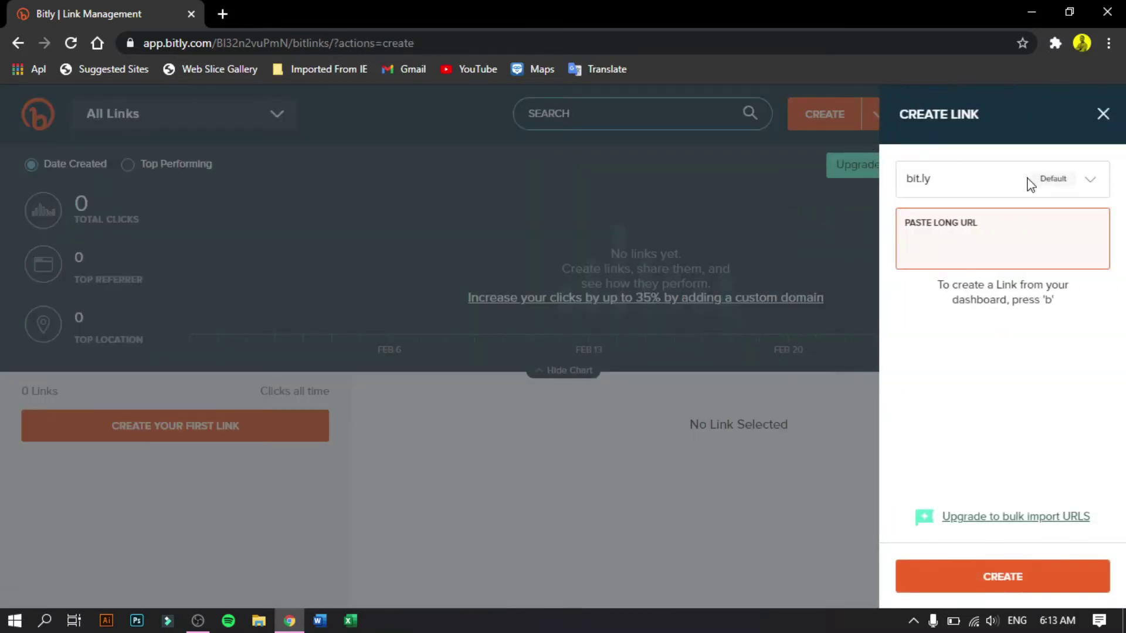
pyautogui.click(1090, 179)
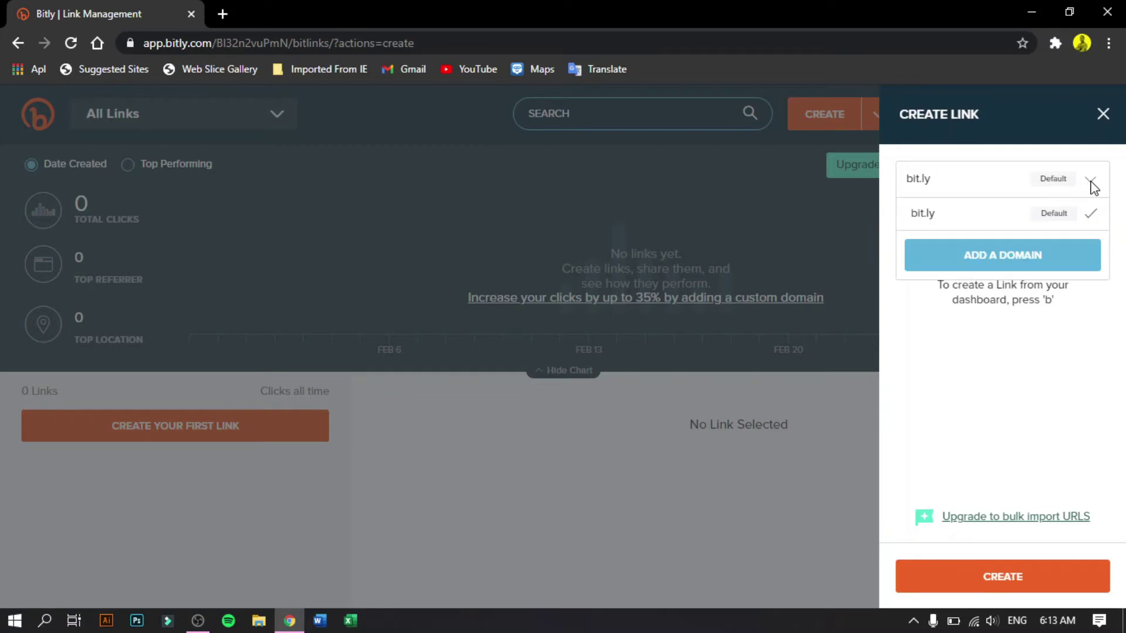
pyautogui.click(1090, 183)
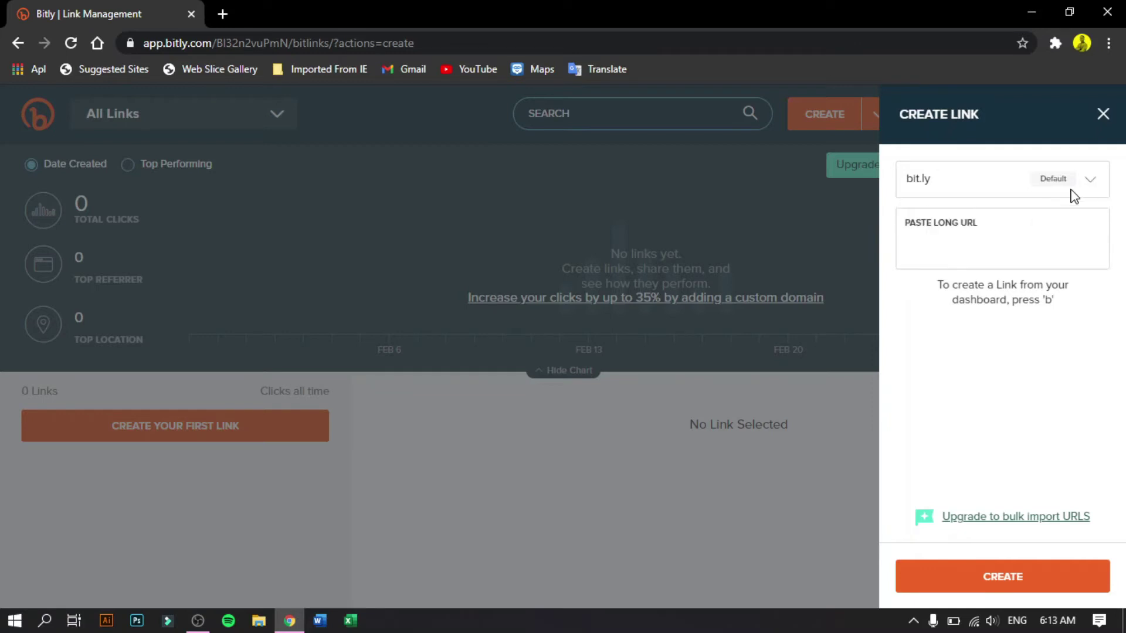
pyautogui.click(993, 250)
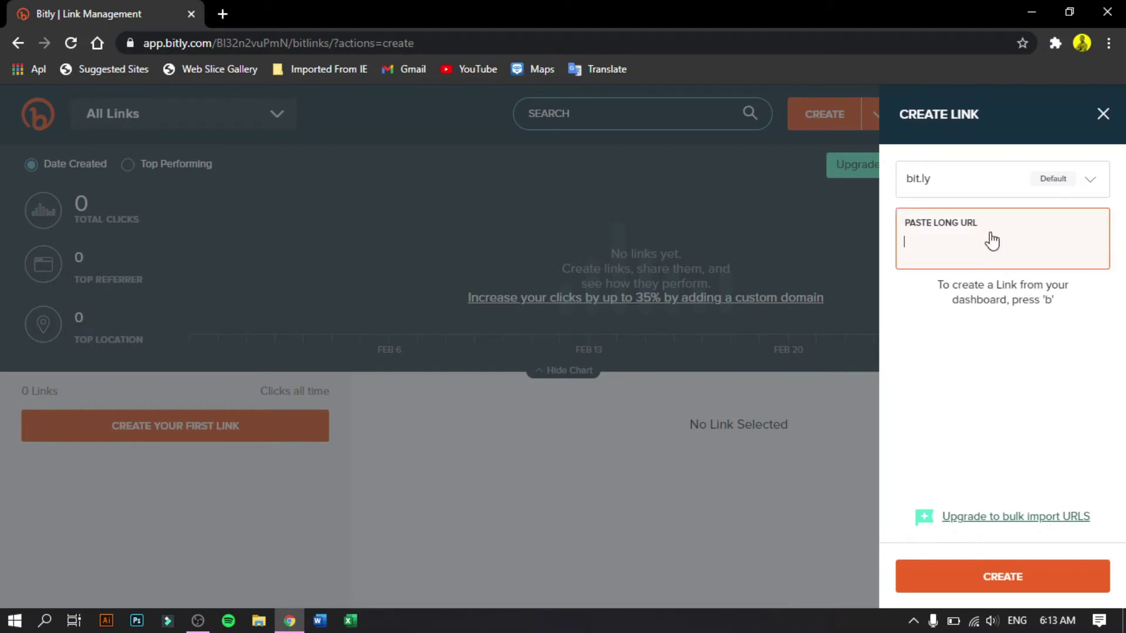
pyautogui.write('https')
pyautogui.write('://')
pyautogui.write('www')
pyautogui.write('.inst')
pyautogui.write('a.')
pyautogui.write('m.com')
pyautogui.write('/')
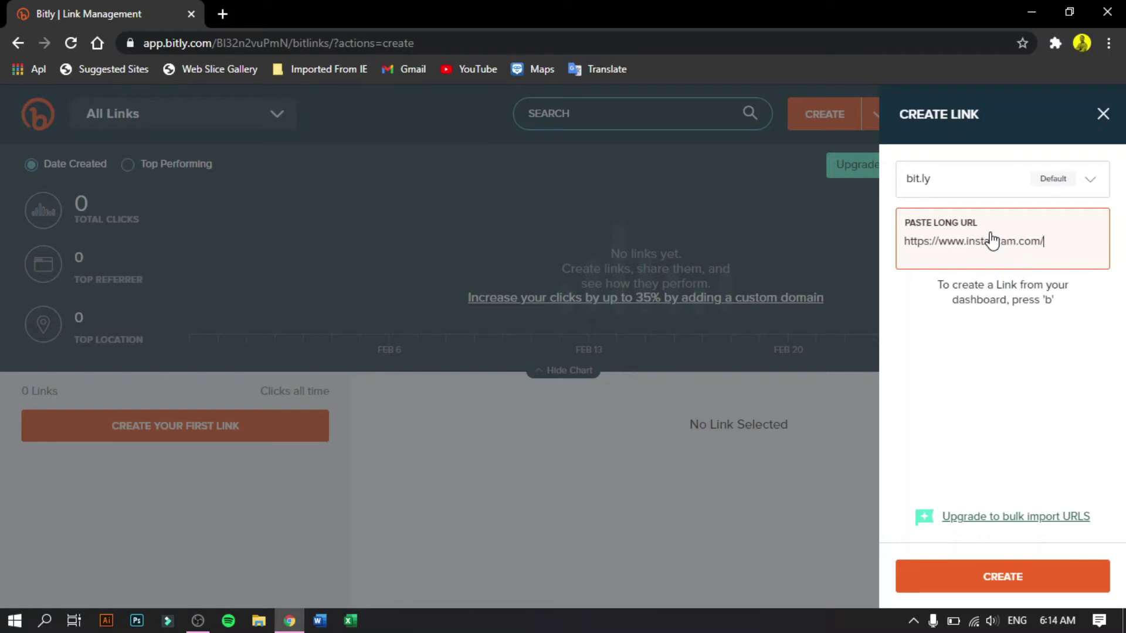
pyautogui.write('tegaryudisfirman')
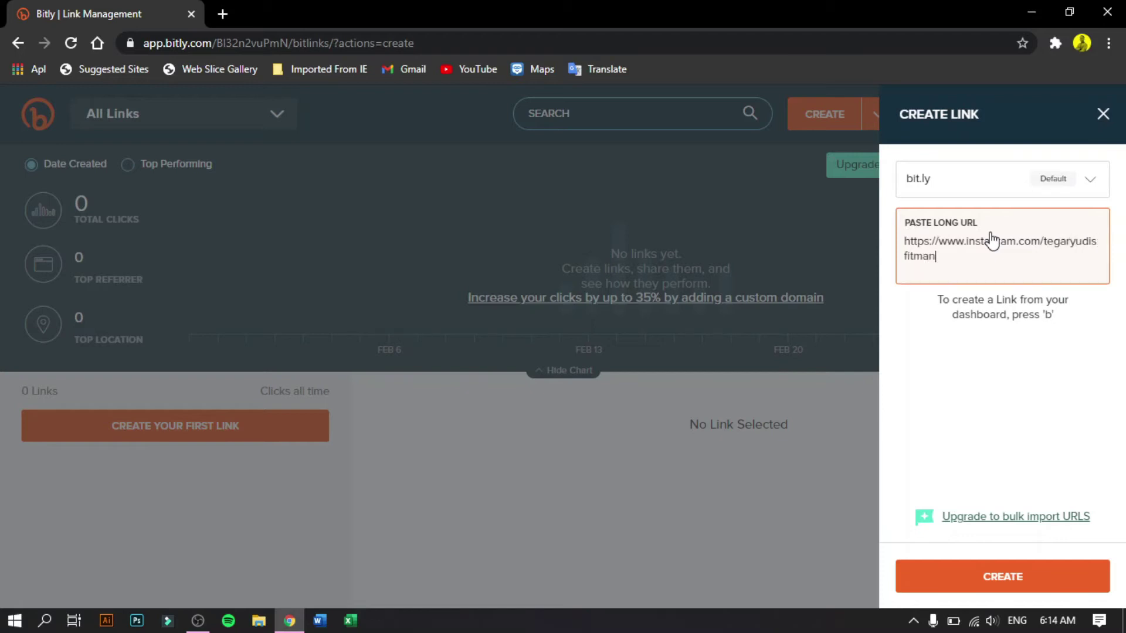
pyautogui.press('BackSpace')
pyautogui.press('BackSpace')
pyautogui.press('BackSpace')
pyautogui.press('BackSpace')
pyautogui.write('trmansyah')
pyautogui.click(1063, 578)
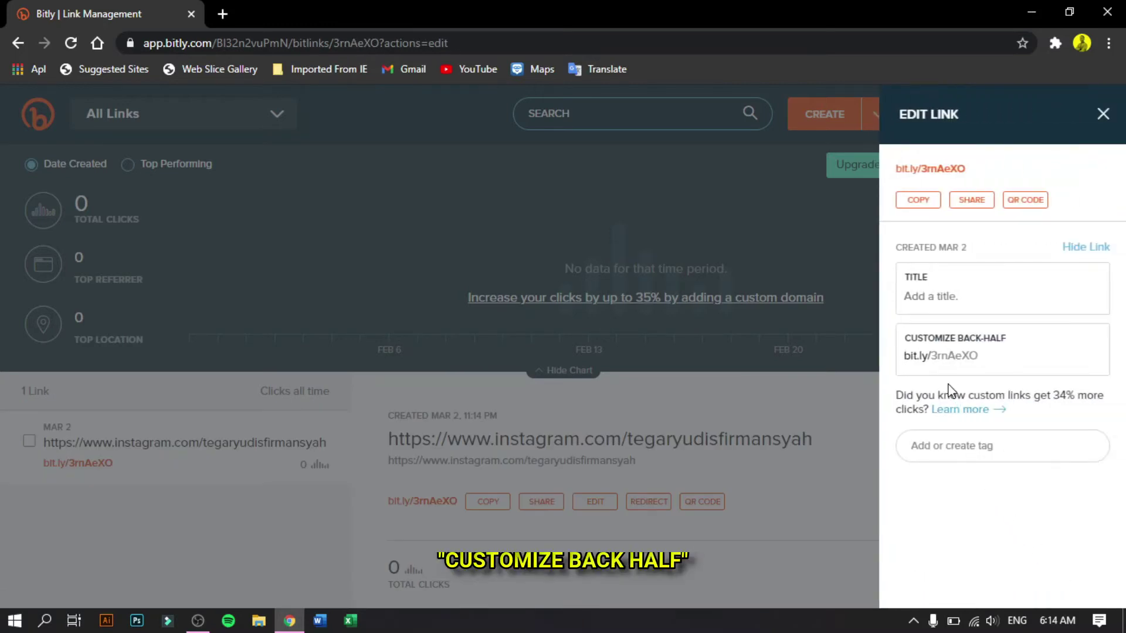
# - Try to save AkunInstagram as the short link's customized back-half
pyautogui.click(997, 352)
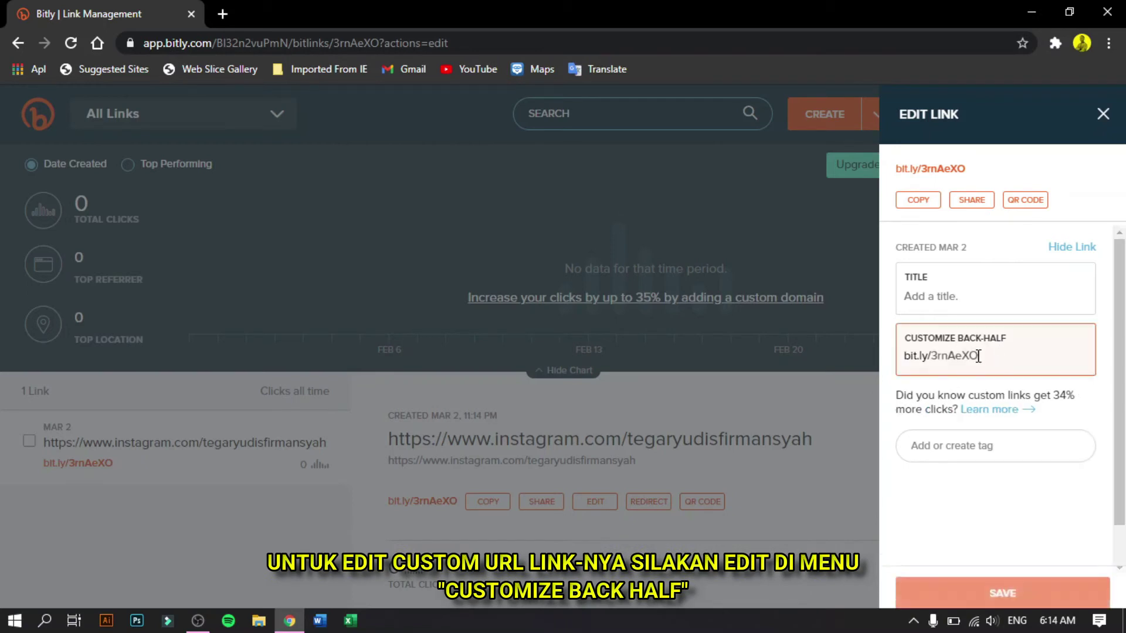
pyautogui.moveTo(998, 352); pyautogui.dragTo(931, 355)
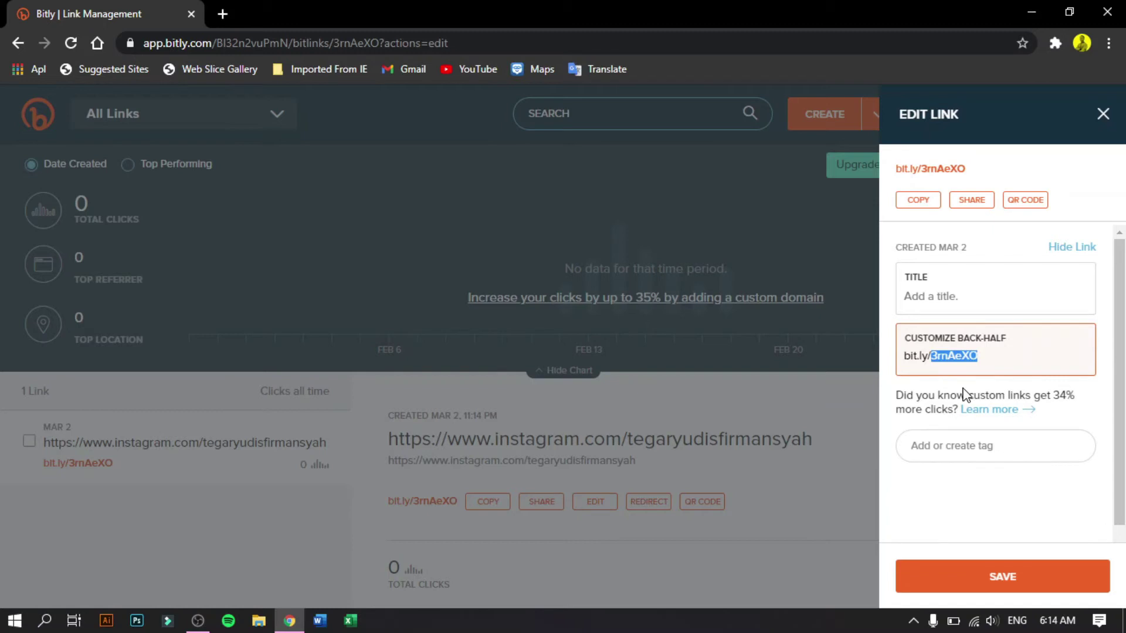
pyautogui.write('Ak')
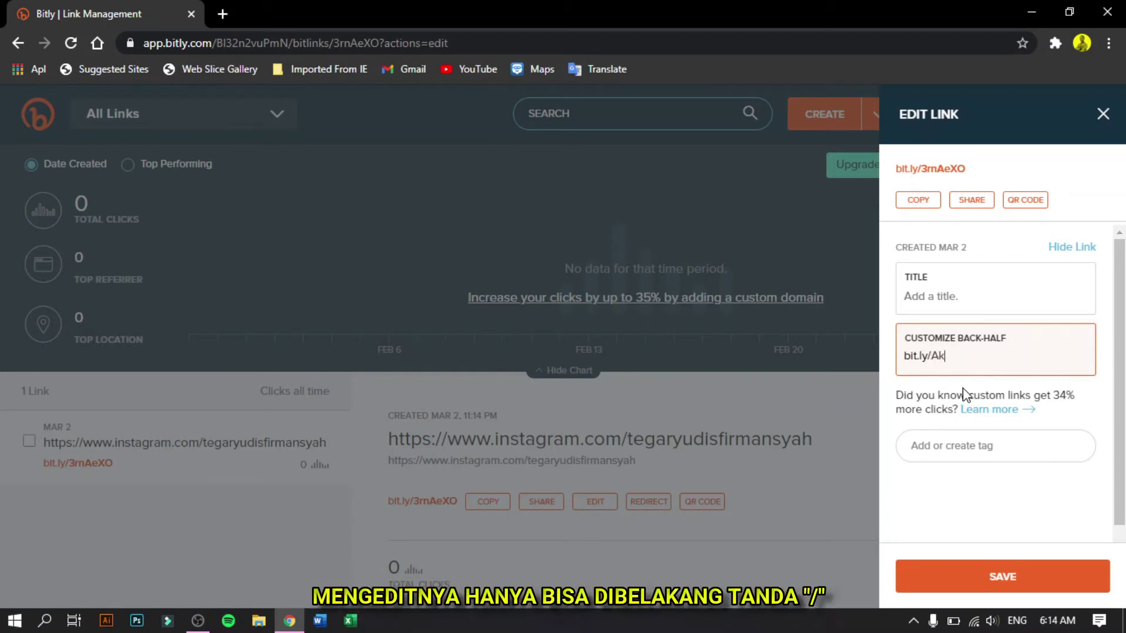
pyautogui.write('unInstagram')
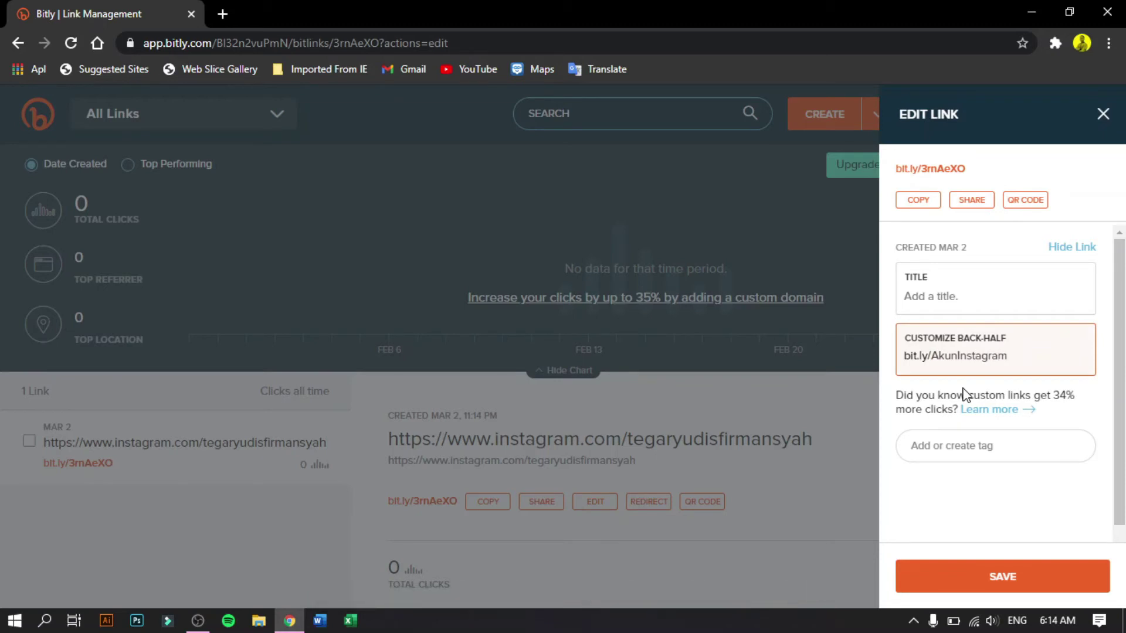
pyautogui.press('Return')
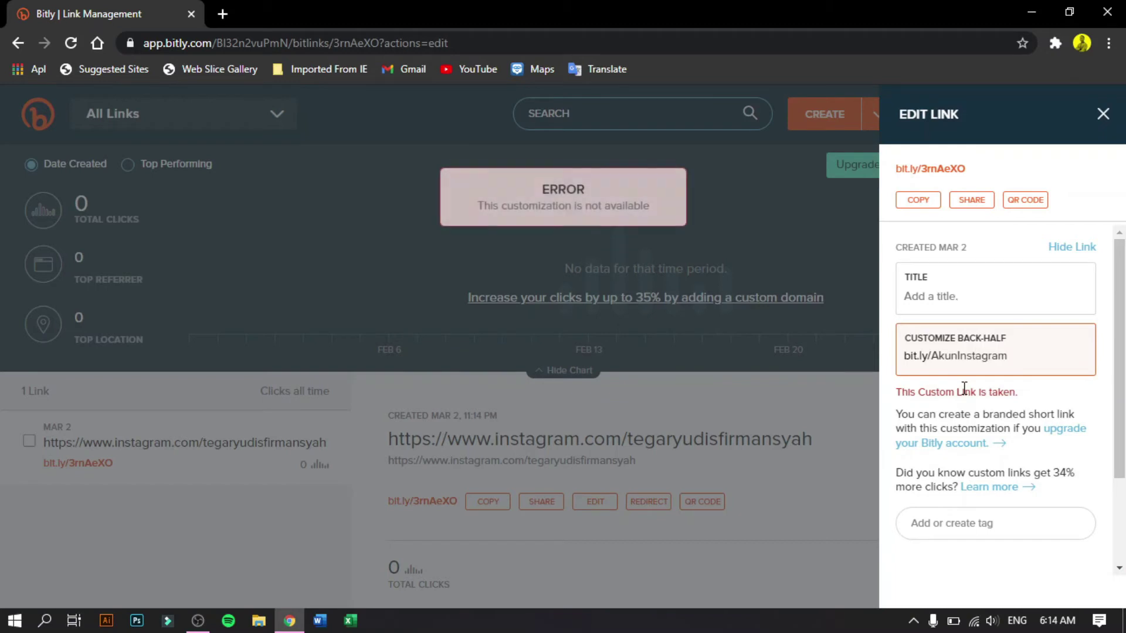
# - Try to save a customized back-half made of IG followed by the account owner's first name
pyautogui.press('BackSpace')
pyautogui.press('BackSpace')
pyautogui.press('BackSpace')
pyautogui.press('BackSpace')
pyautogui.press('BackSpace')
pyautogui.press('BackSpace')
pyautogui.press('BackSpace')
pyautogui.press('BackSpace')
pyautogui.press('BackSpace')
pyautogui.press('BackSpace')
pyautogui.press('BackSpace')
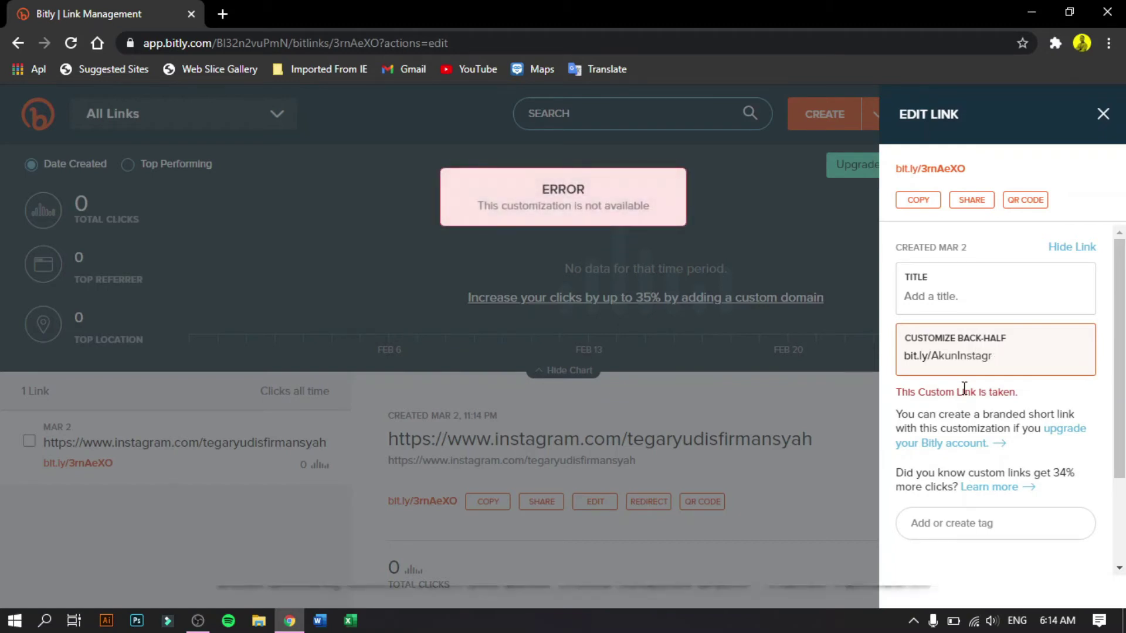
pyautogui.press('BackSpace')
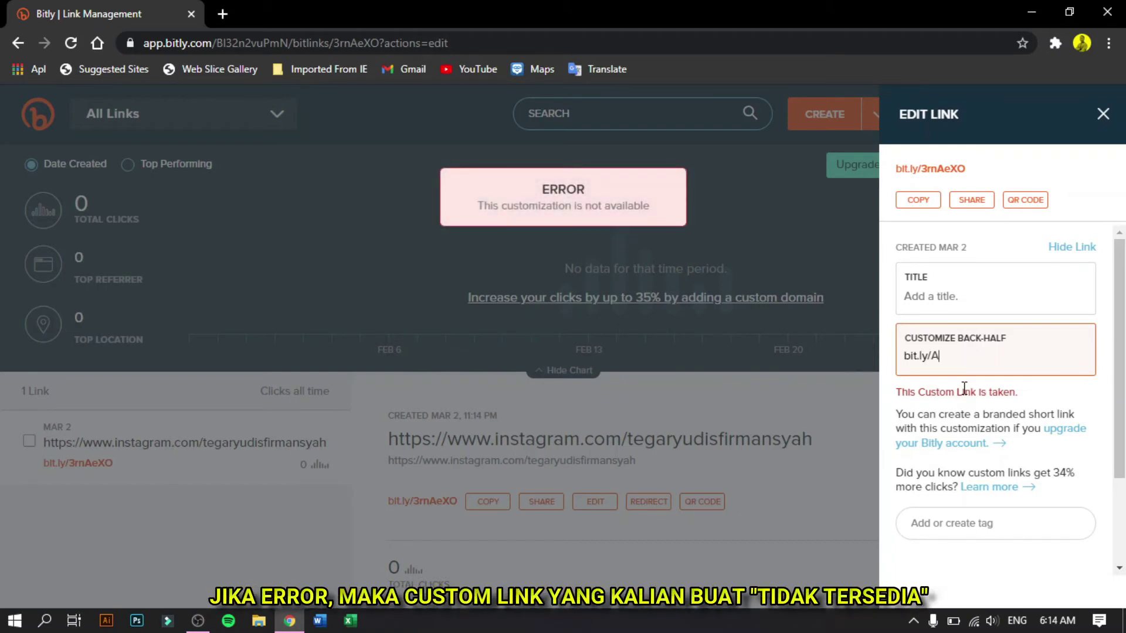
pyautogui.press('BackSpace')
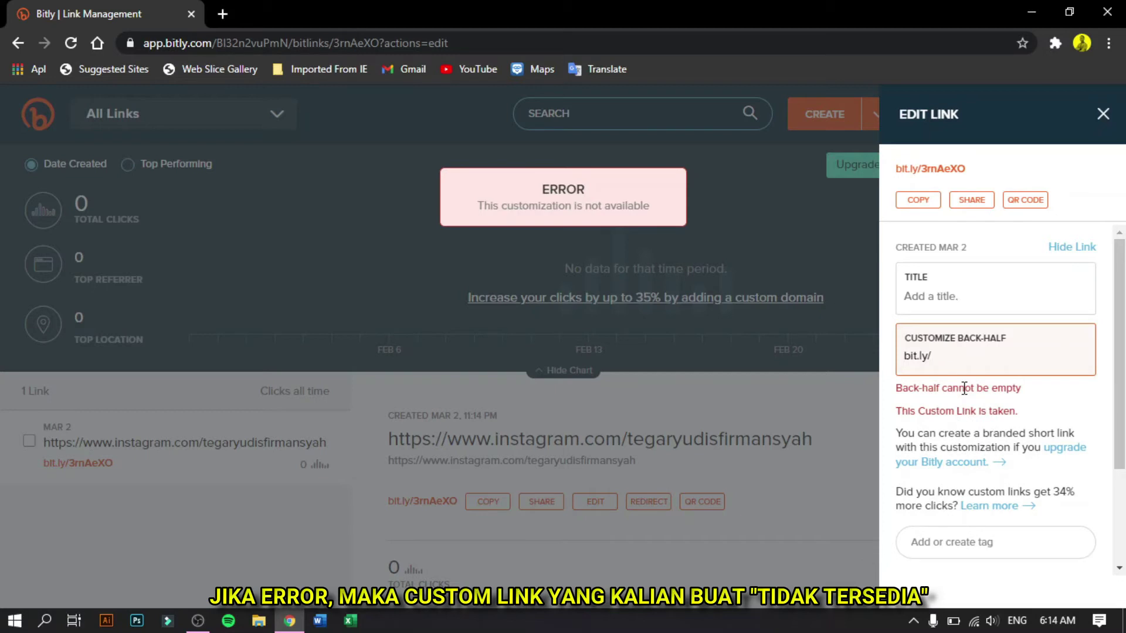
pyautogui.write('Ig')
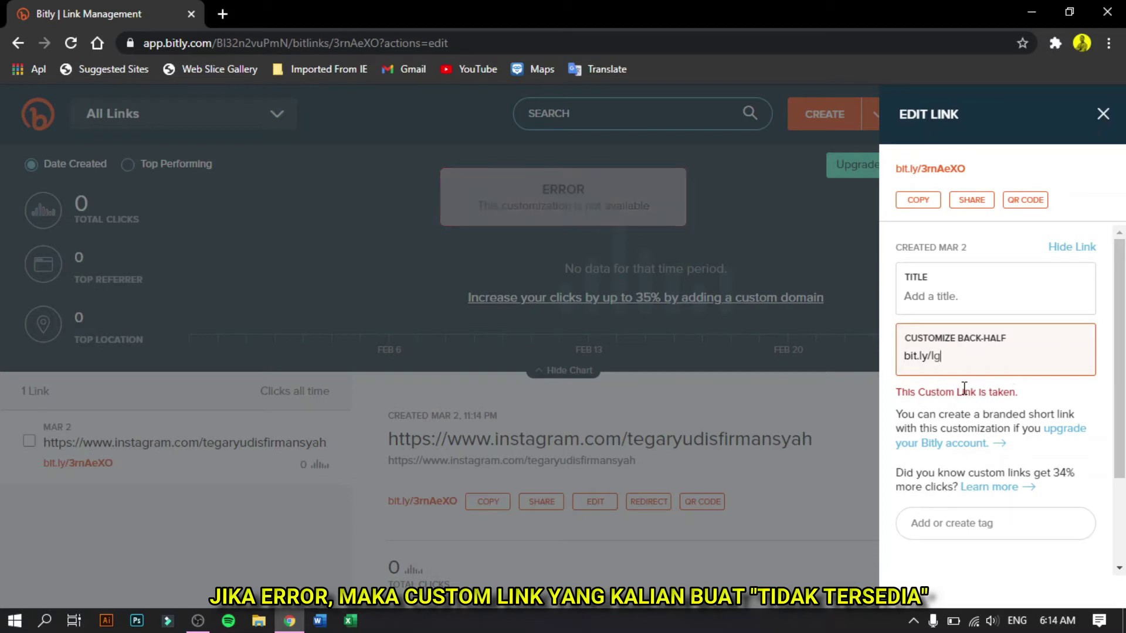
pyautogui.press('BackSpace')
pyautogui.write('G')
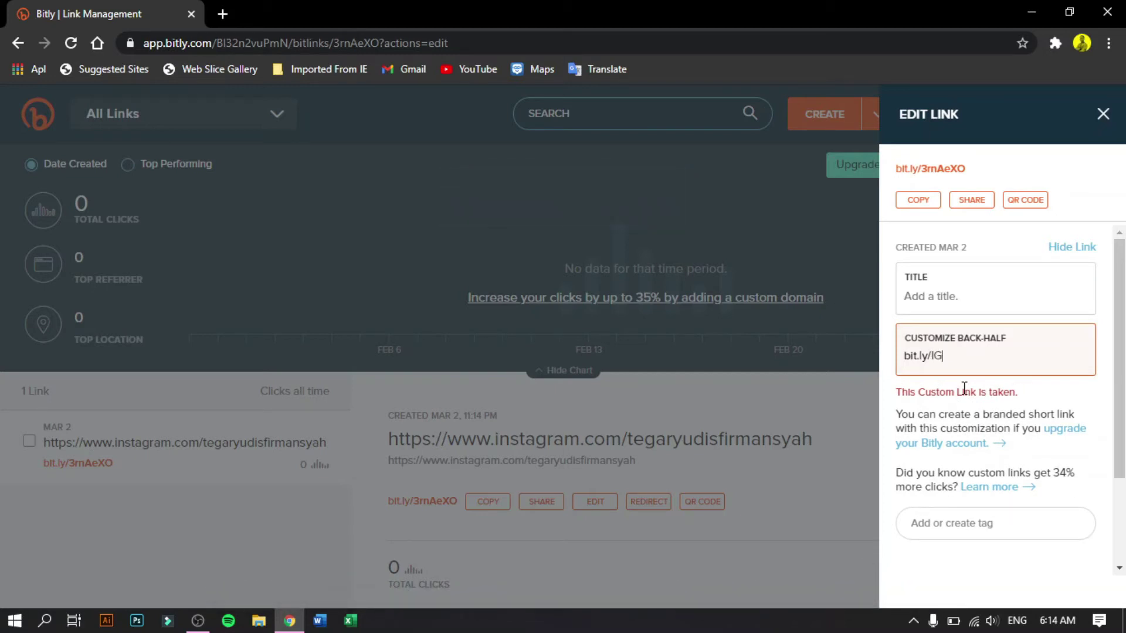
pyautogui.write('Tegar')
pyautogui.press('Return')
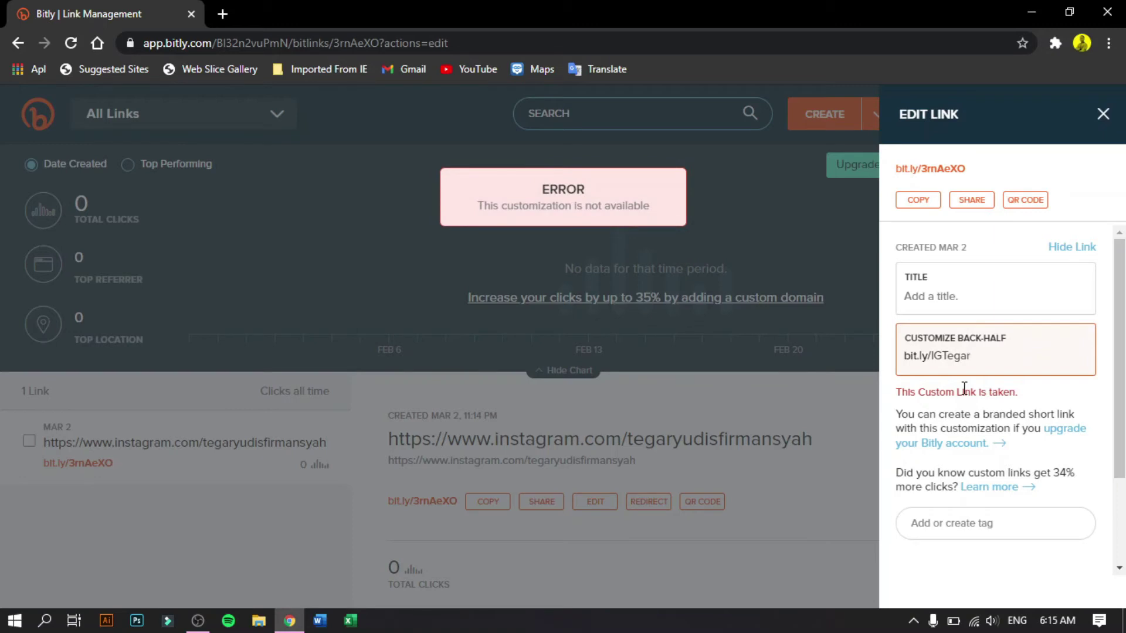
# - Replace the short link's customized back-half with IG followed by the account owner's first name and 19
pyautogui.press('BackSpace')
pyautogui.press('BackSpace')
pyautogui.press('BackSpace')
pyautogui.press('BackSpace')
pyautogui.press('BackSpace')
pyautogui.press('BackSpace')
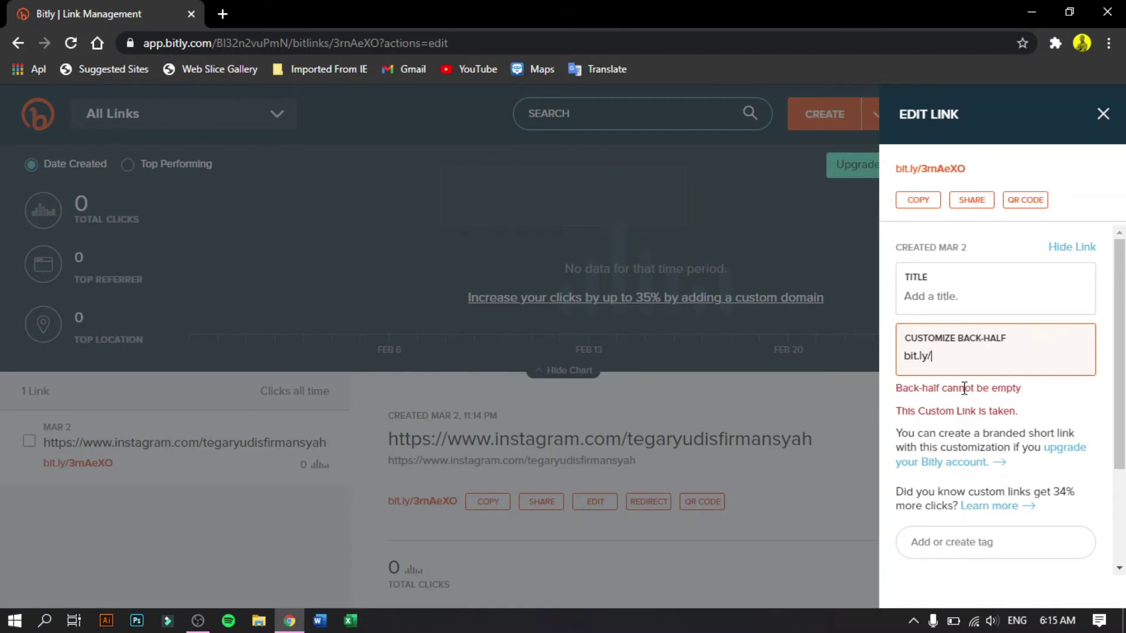
pyautogui.write('IG')
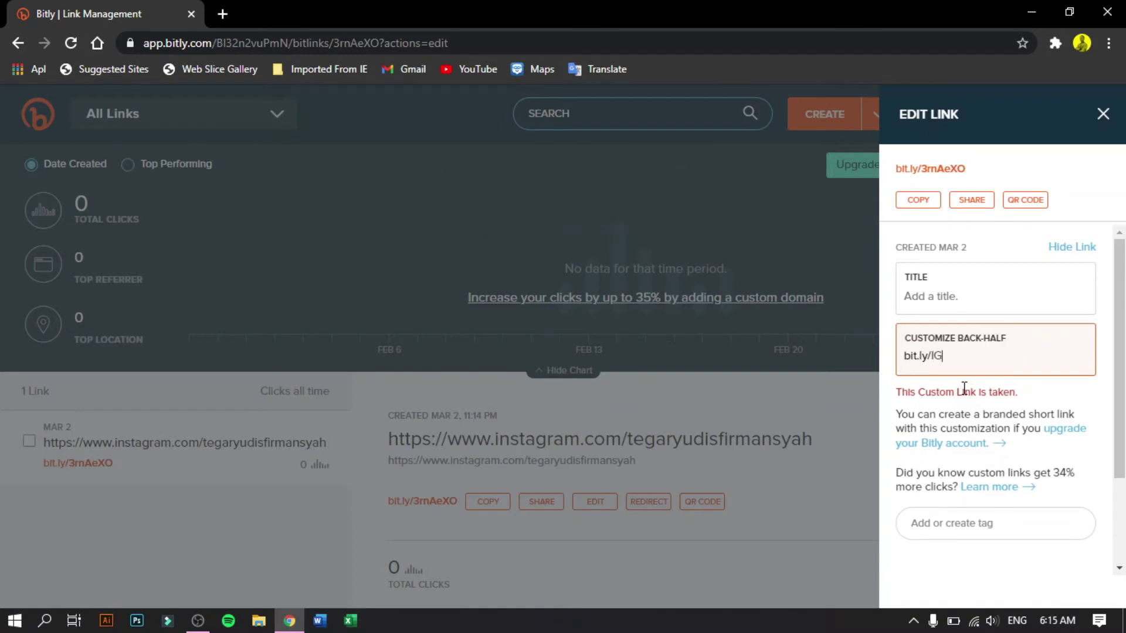
pyautogui.write('Tegar19')
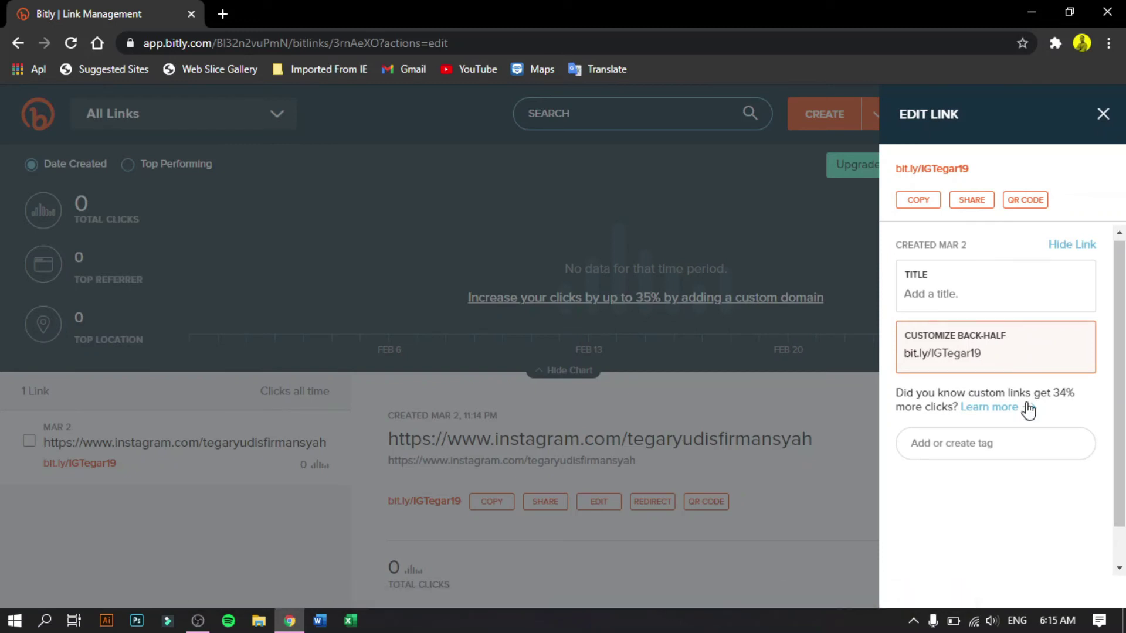
# - Copy the customized short link and save the link's edits
pyautogui.scroll(-1, 1038, 402)
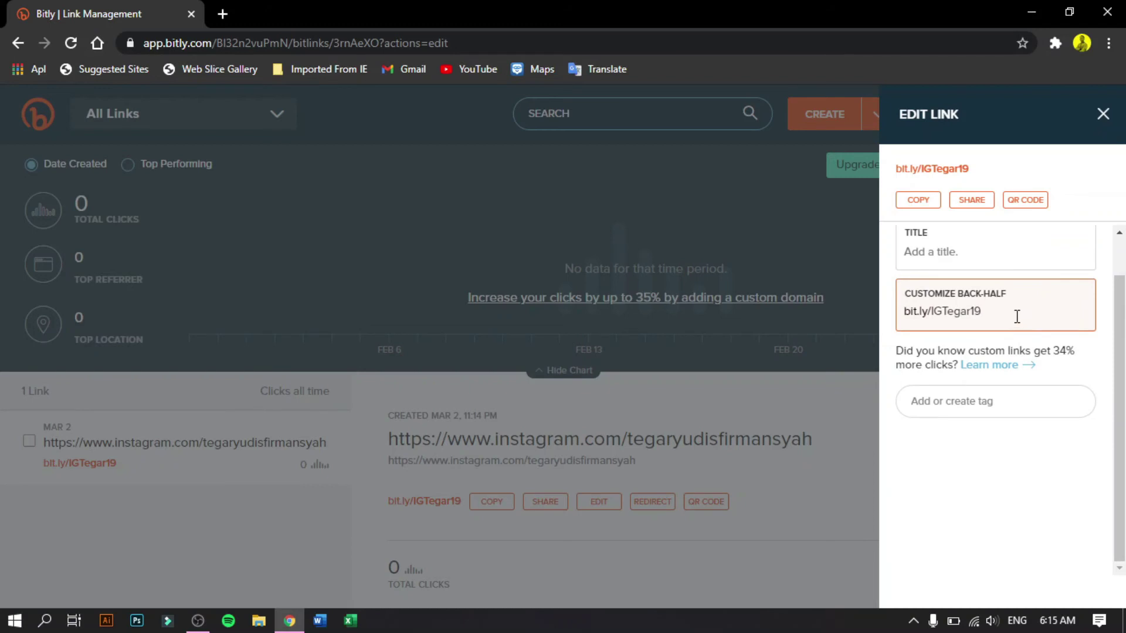
pyautogui.scroll(1, 1012, 307)
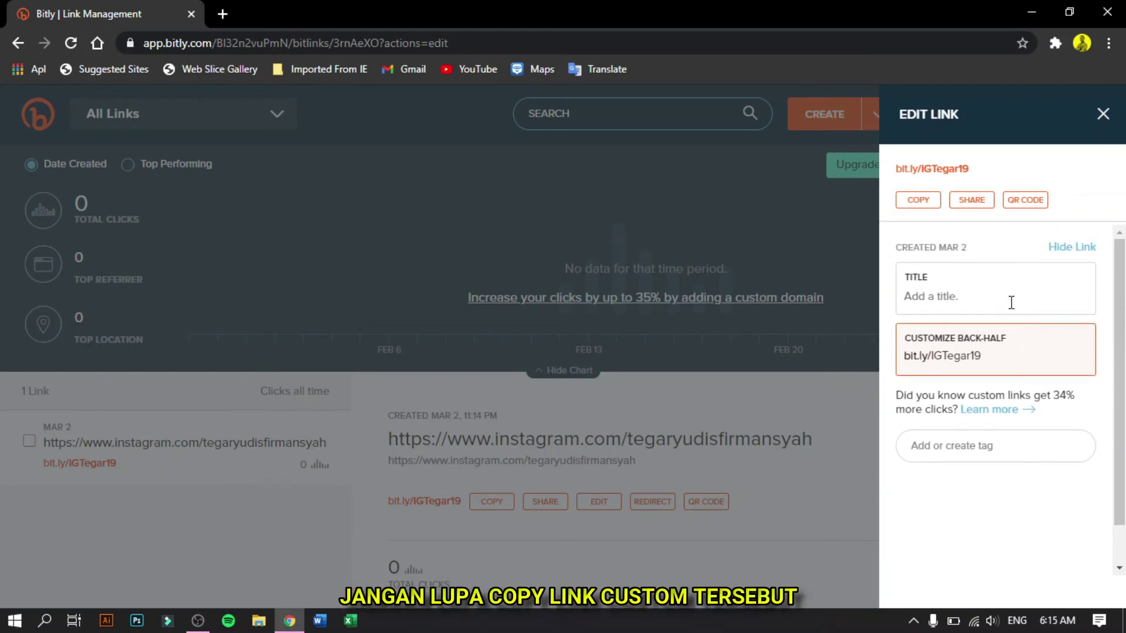
pyautogui.click(1063, 506)
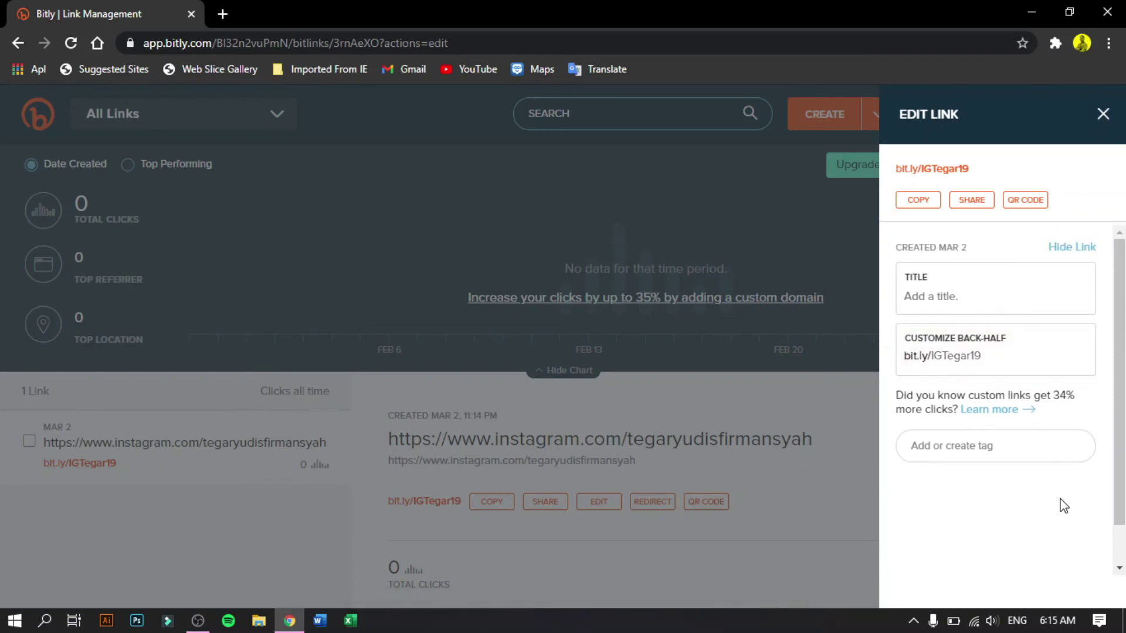
pyautogui.click(927, 204)
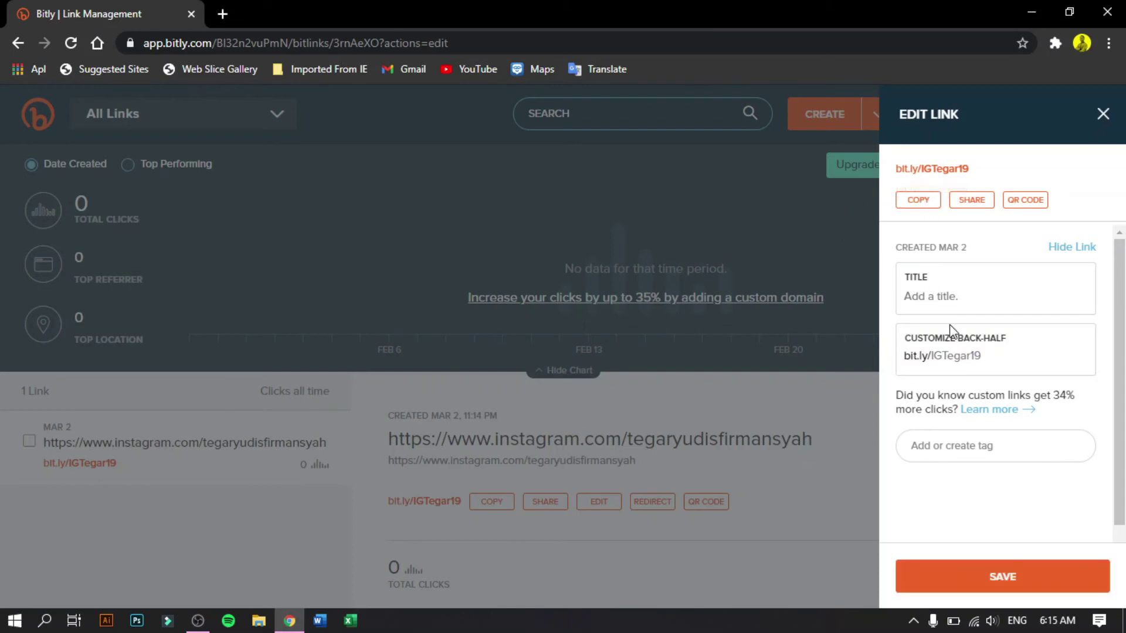
pyautogui.click(1011, 579)
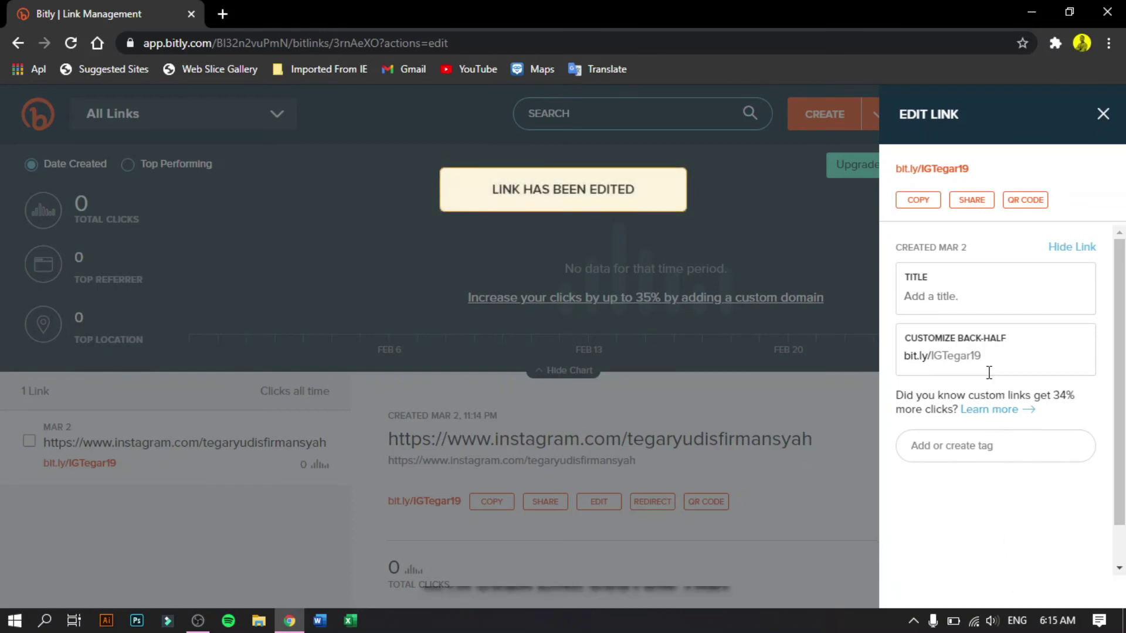
# - Open the copied short link in a new browser tab to test where it leads
pyautogui.click(224, 17)
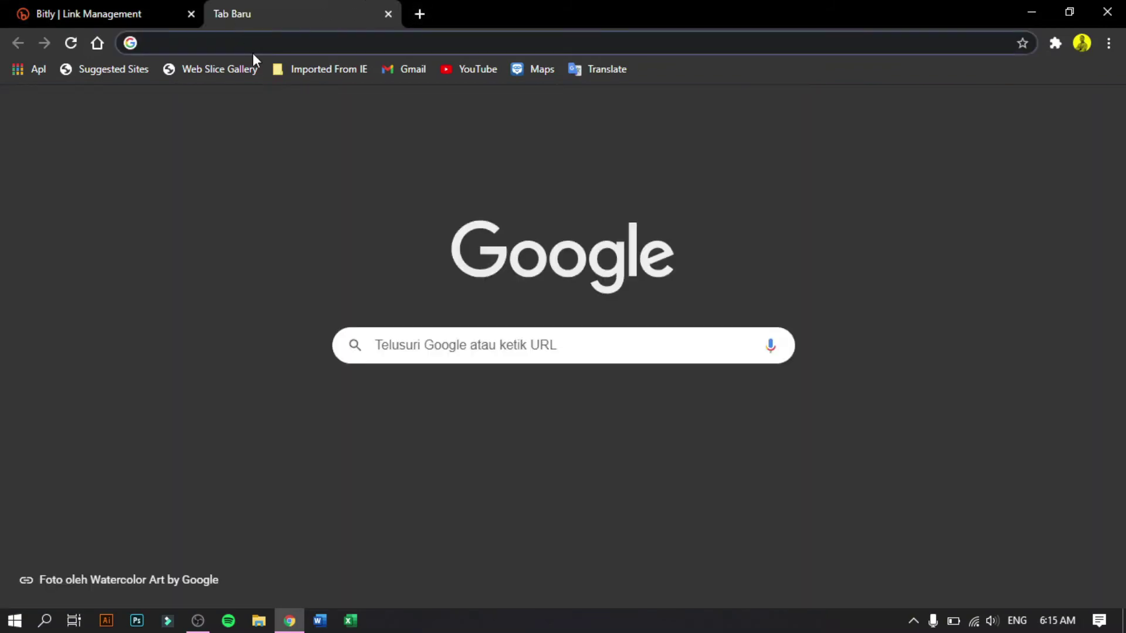
pyautogui.write('http://bit.ly/IGTegar19')
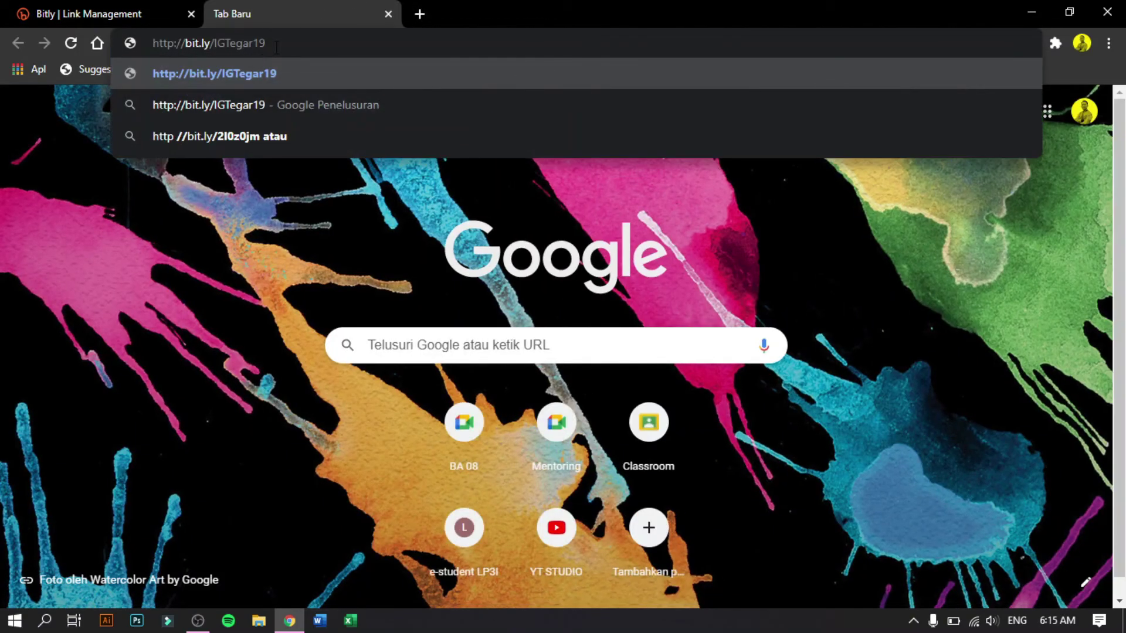
pyautogui.press('Return')
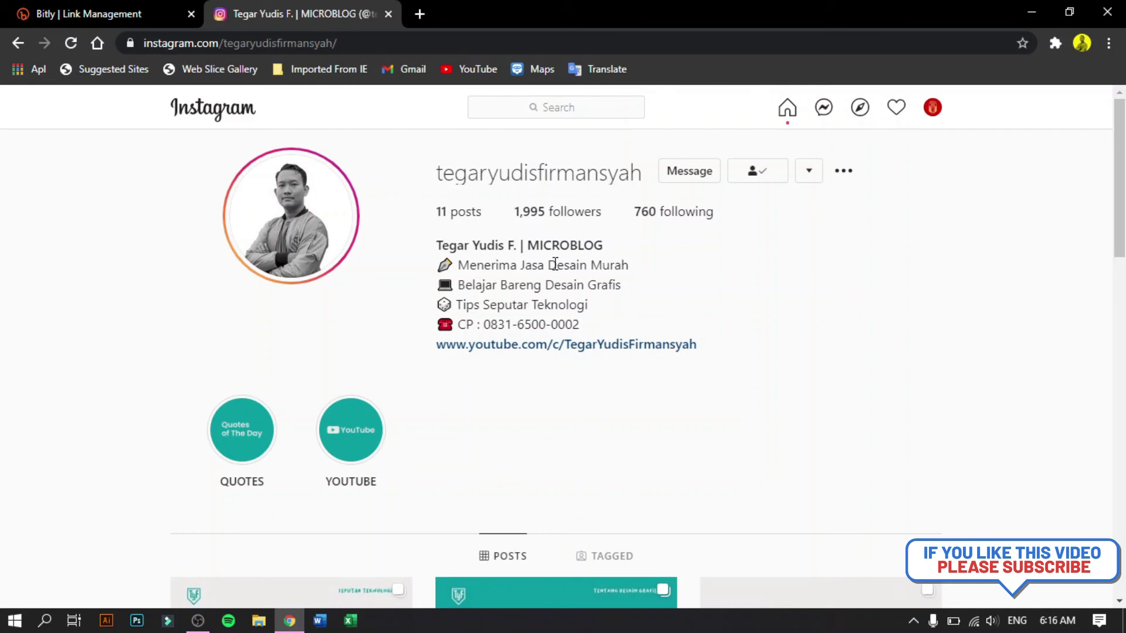
# - Return to the Bitly page and close the link editor to review the customized link in the links list
pyautogui.click(32, 9)
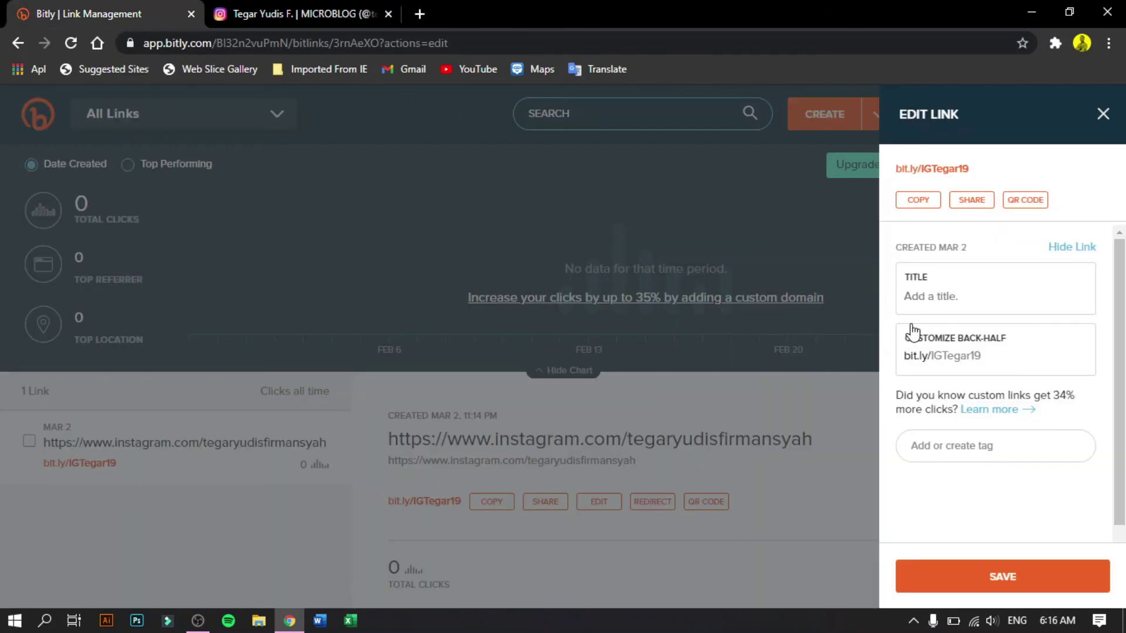
pyautogui.click(1102, 115)
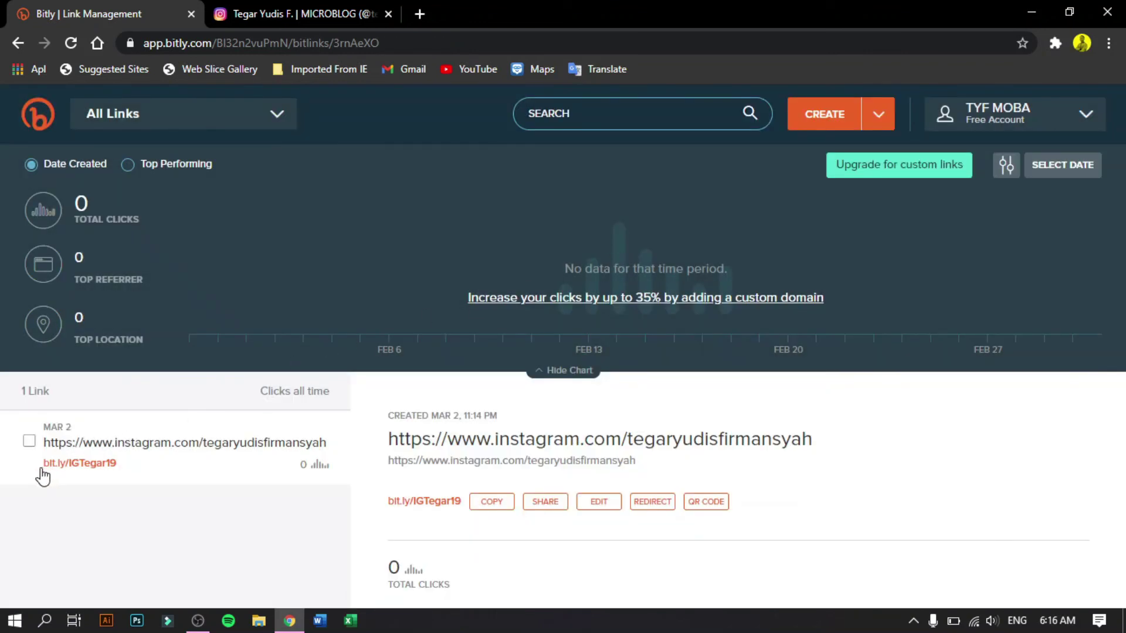
pyautogui.tripleClick(63, 485)
pyautogui.moveTo(36, 456); pyautogui.dragTo(337, 447)
pyautogui.click(299, 545)
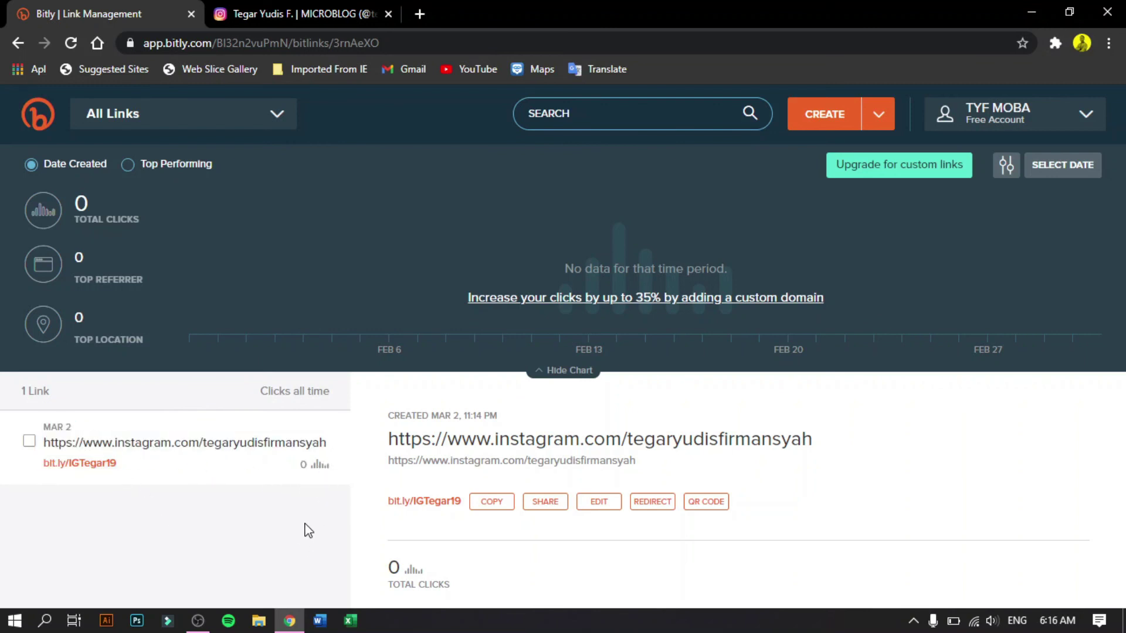